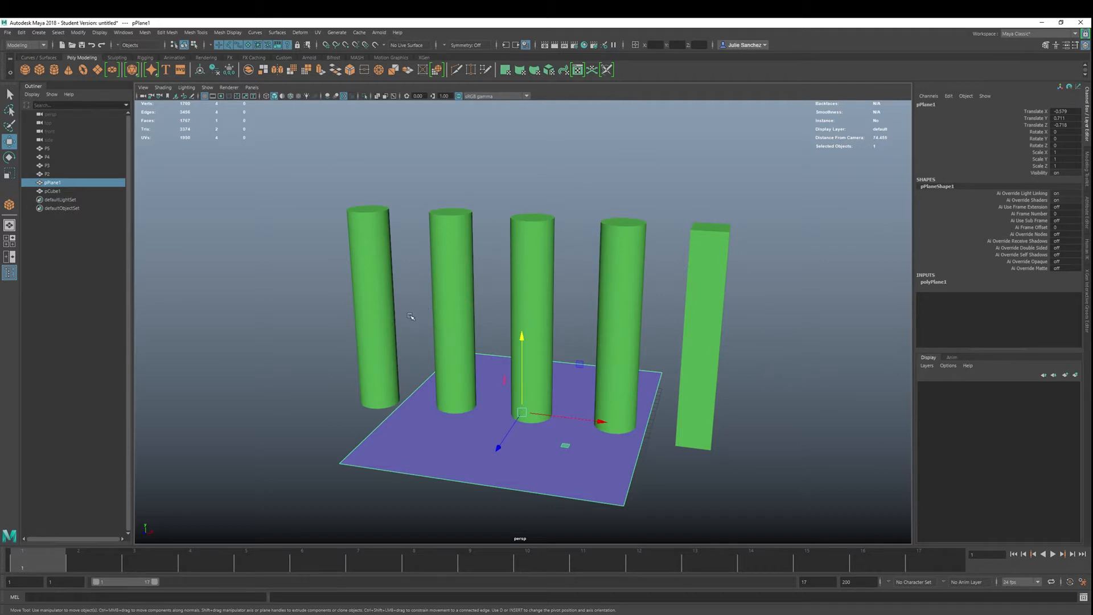
# Step: Select the leftmost cylinder and detach the Nonlinear deformer list as a floating window clear of the cylinders
pyautogui.click(380, 312)
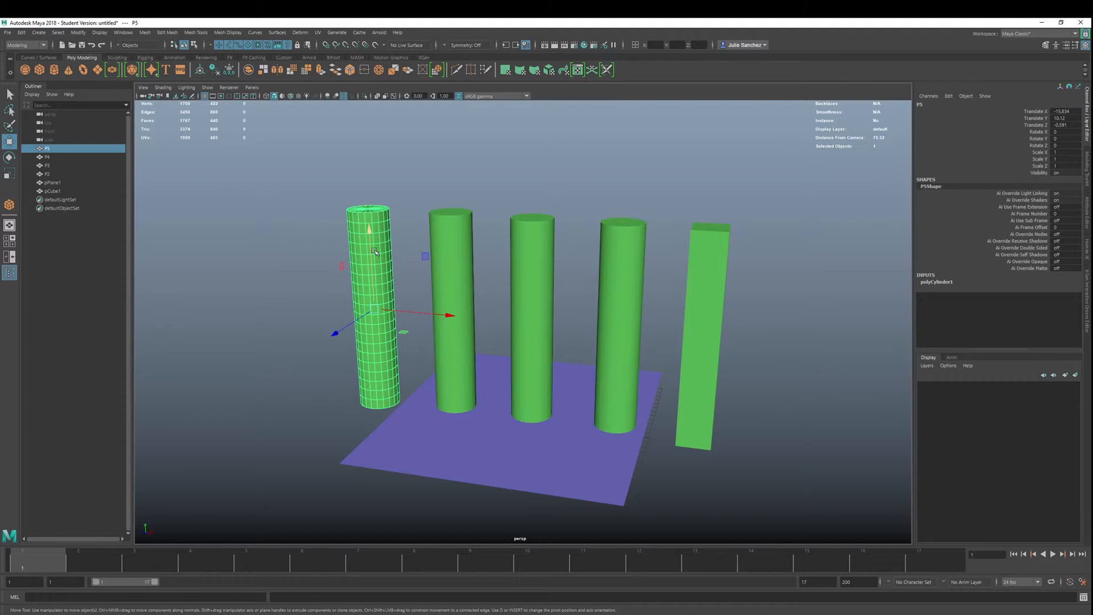
pyautogui.click(301, 32)
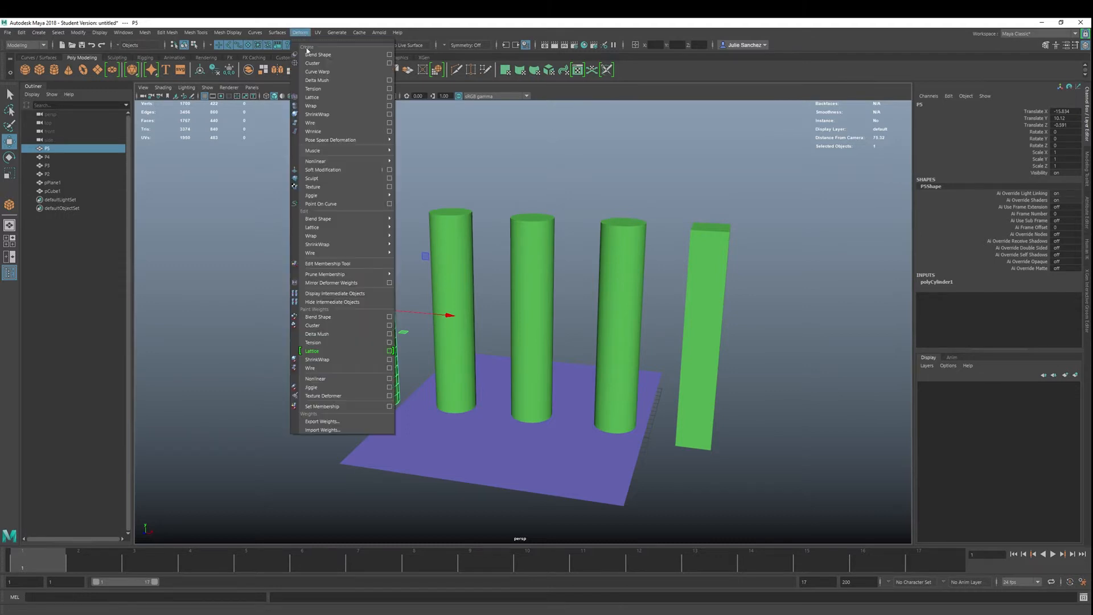
pyautogui.moveTo(321, 163)
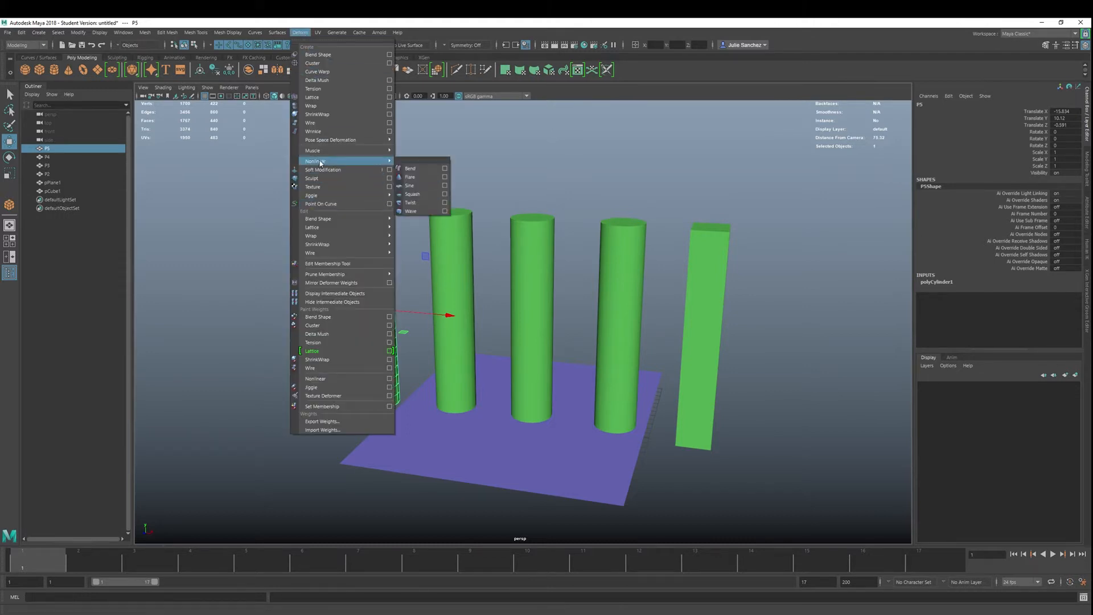
pyautogui.click(422, 160)
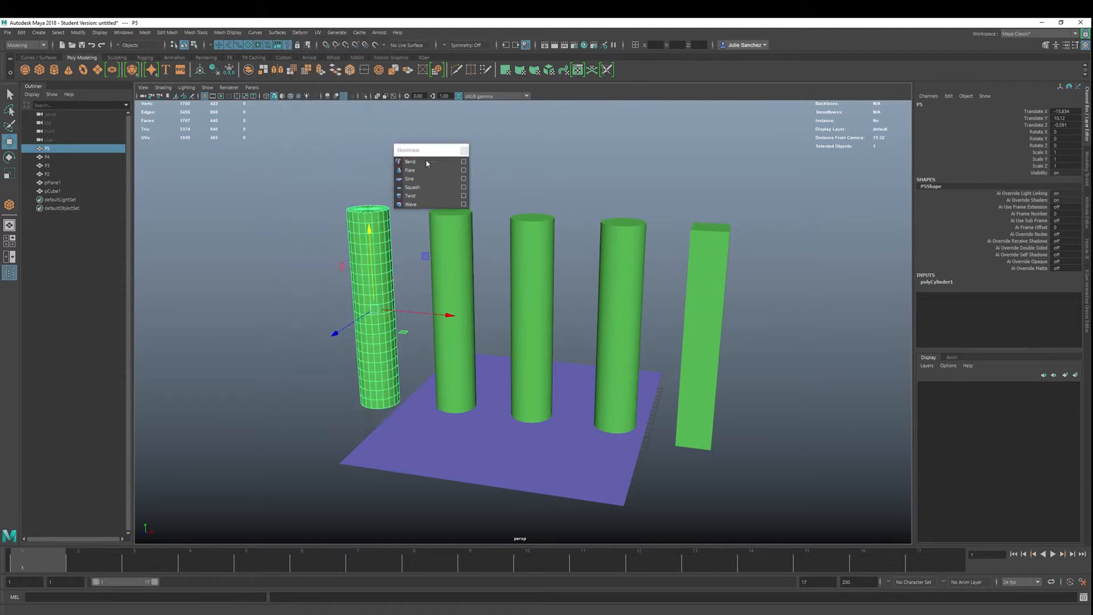
pyautogui.moveTo(422, 152); pyautogui.dragTo(161, 162)
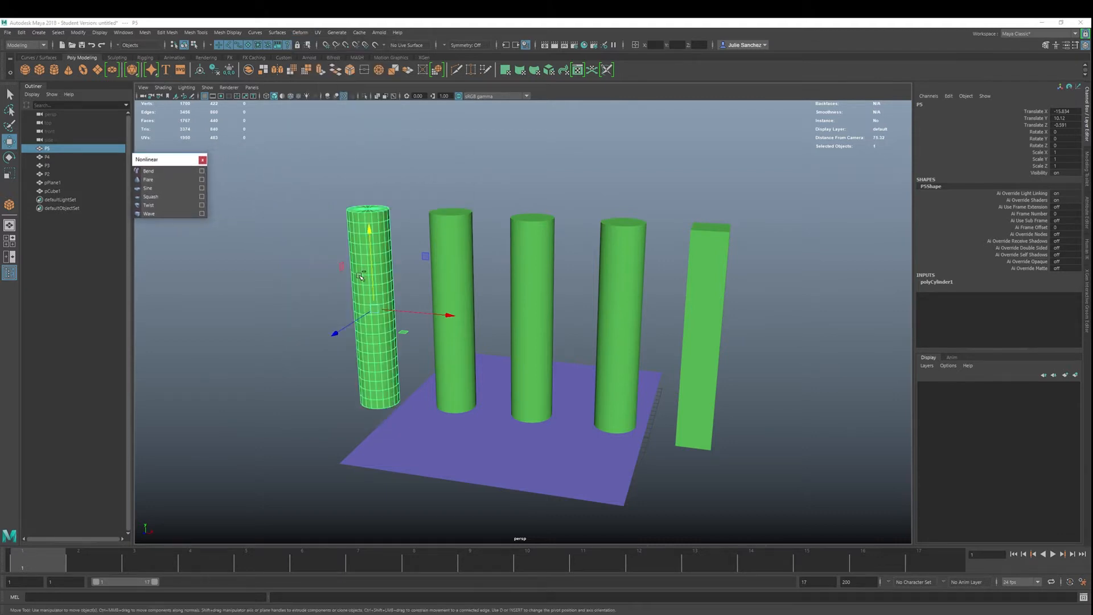
# Step: Isolate the leftmost cylinder and apply a Bend deformer to it
pyautogui.hotkey('ctrl', '1')
pyautogui.keyDown('alt'); pyautogui.moveTo(602, 450); pyautogui.dragTo(626, 446); pyautogui.keyUp('alt')
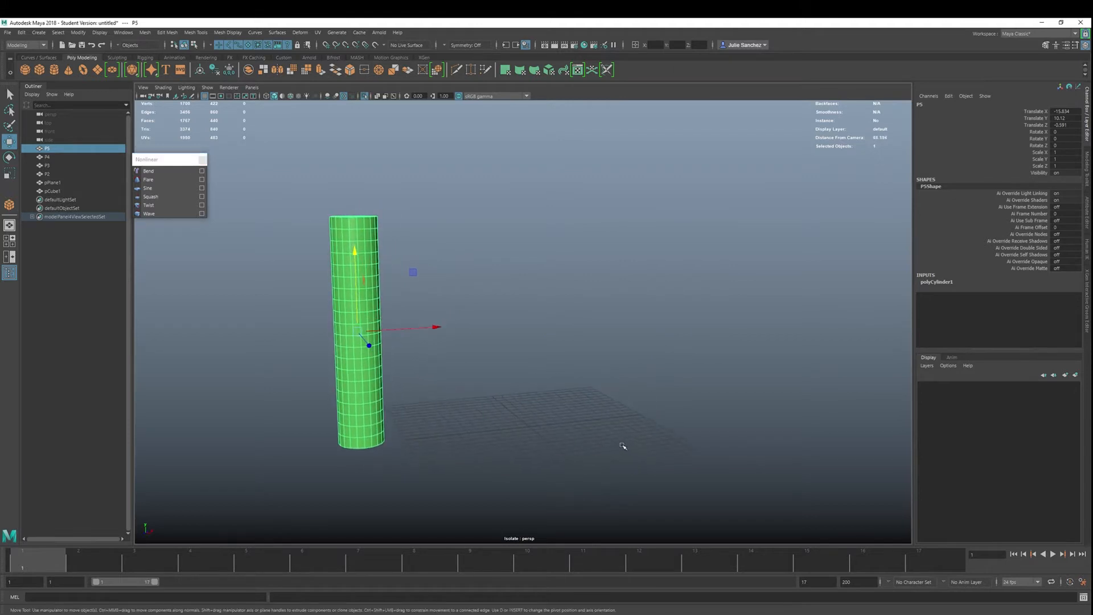
pyautogui.click(160, 171)
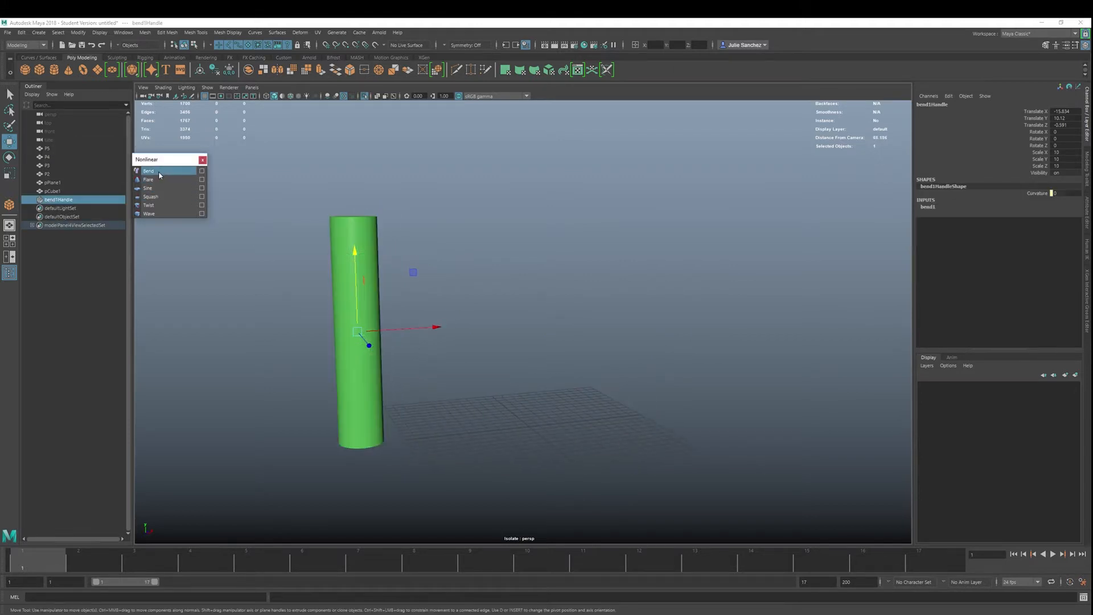
# Step: Review the basic and advanced creation options of the Bend deformer, including the deformation order, without creating another one
pyautogui.click(202, 171)
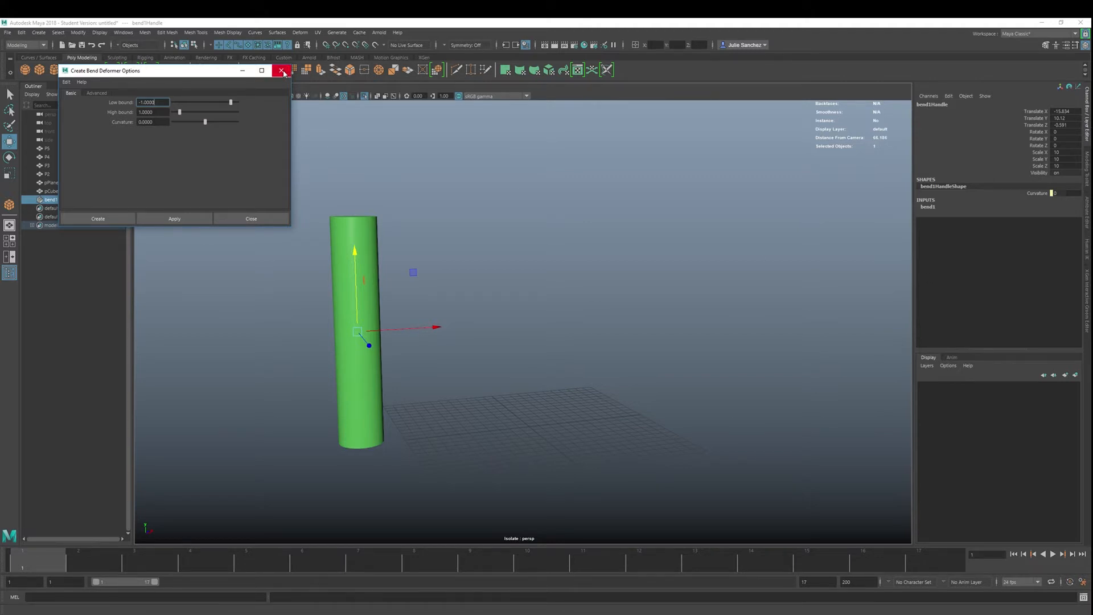
pyautogui.click(94, 93)
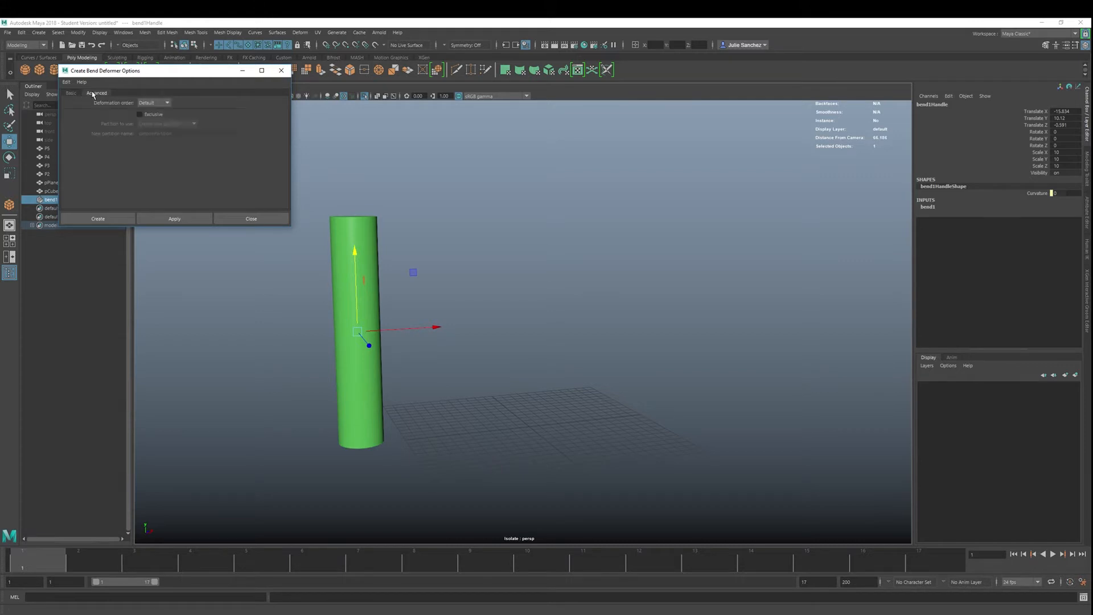
pyautogui.click(166, 103)
pyautogui.click(168, 104)
pyautogui.click(77, 94)
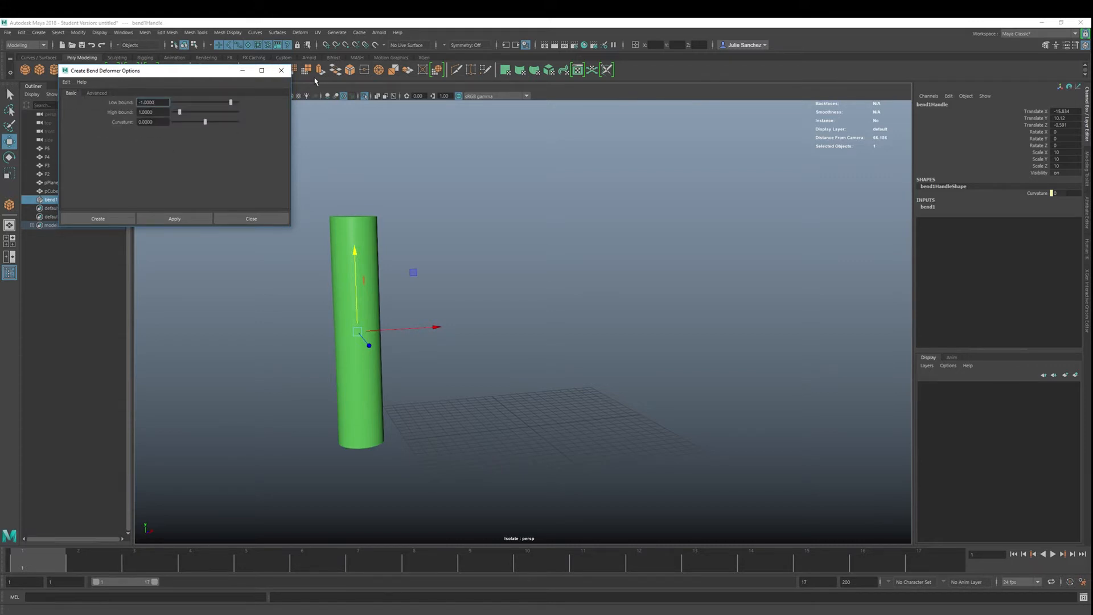
pyautogui.click(281, 70)
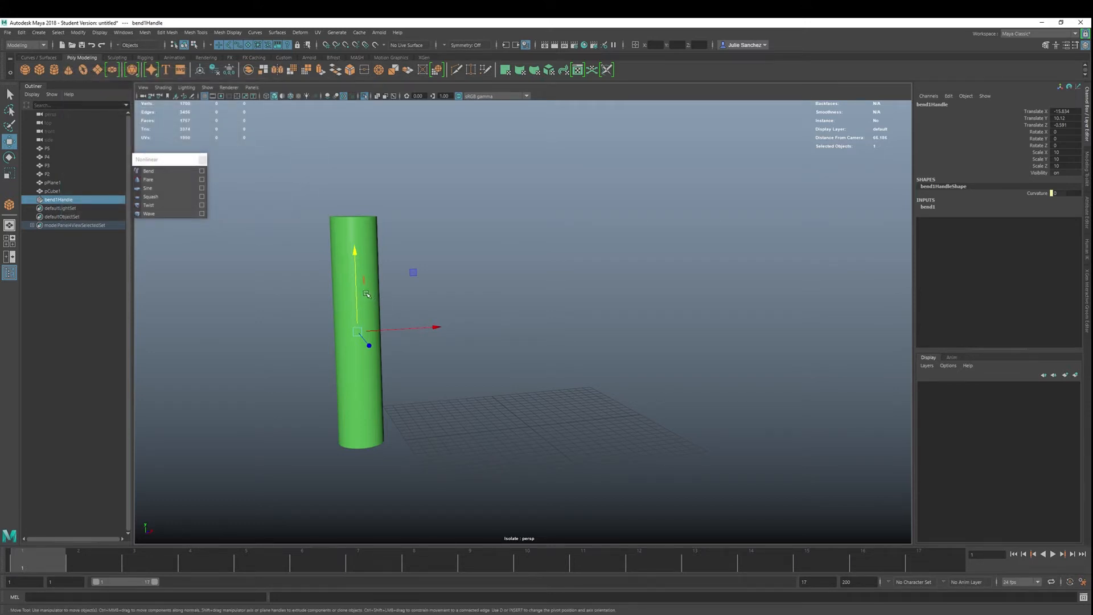
# Step: Inspect the bend handle's input attributes in both the Channel Box and the Attribute Editor, including low bound, high bound and curvature
pyautogui.click(351, 241)
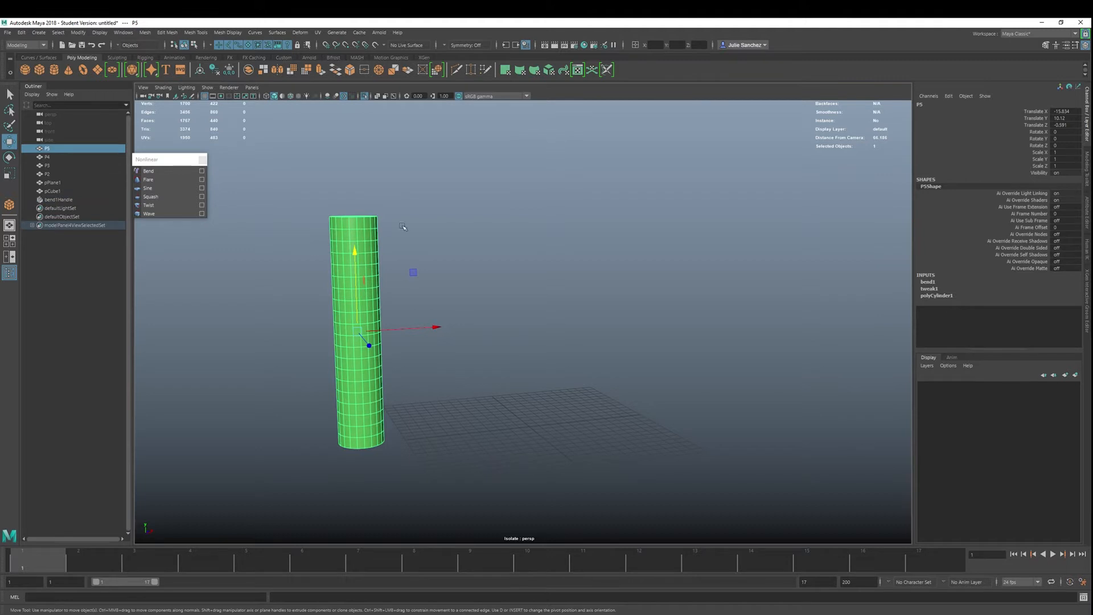
pyautogui.click(59, 199)
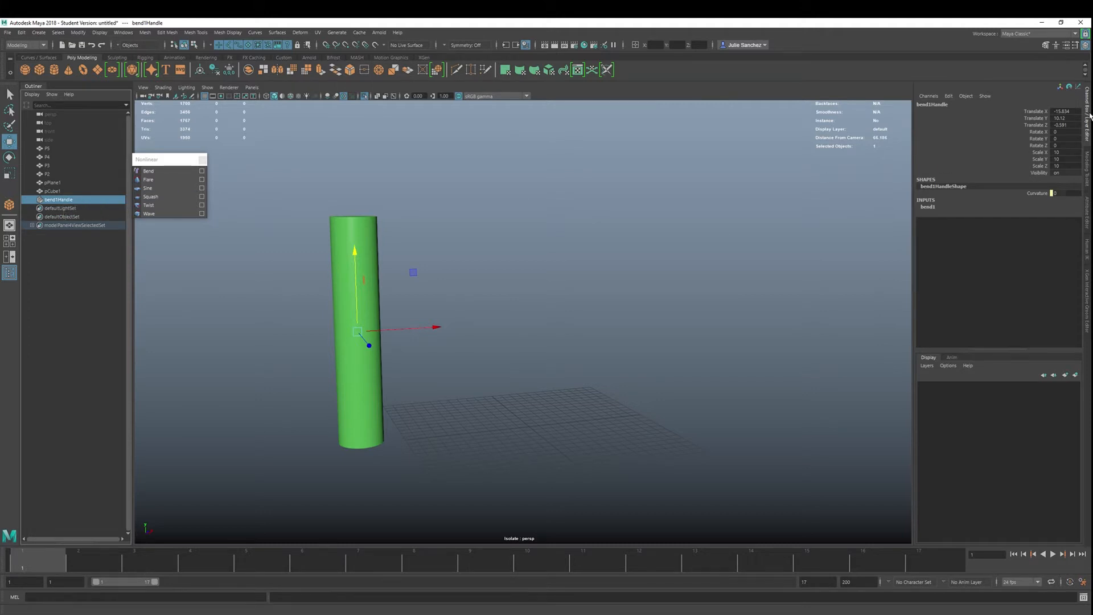
pyautogui.click(927, 207)
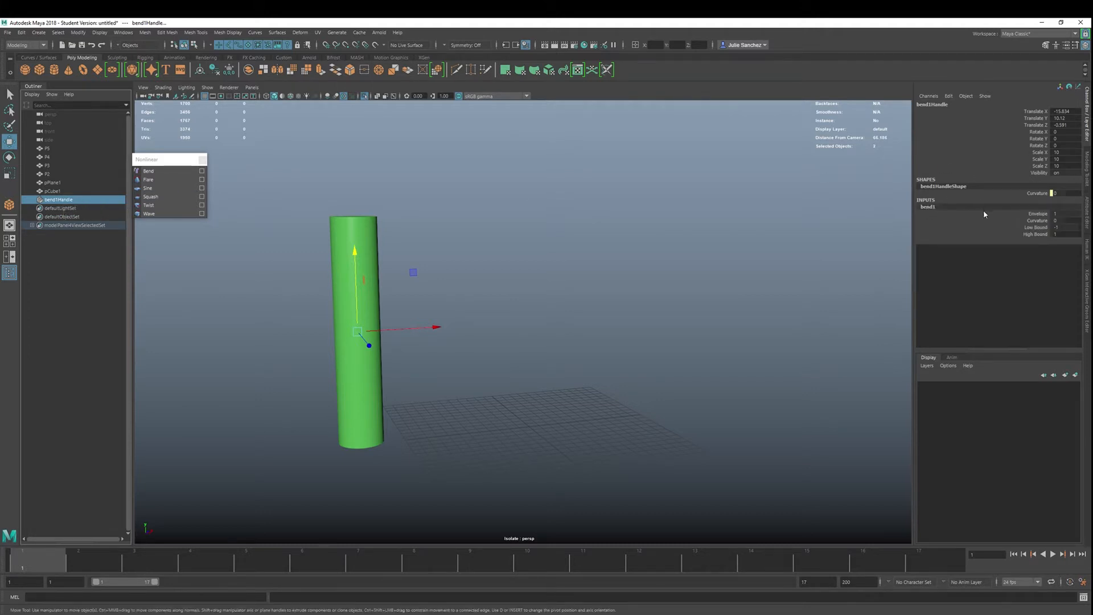
pyautogui.click(1088, 217)
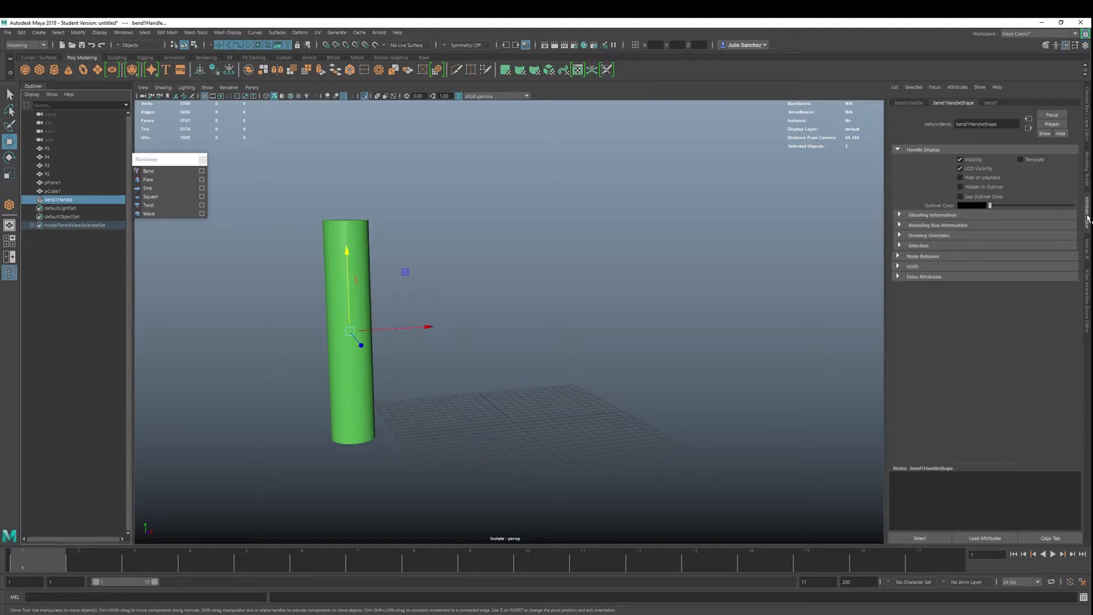
pyautogui.click(990, 104)
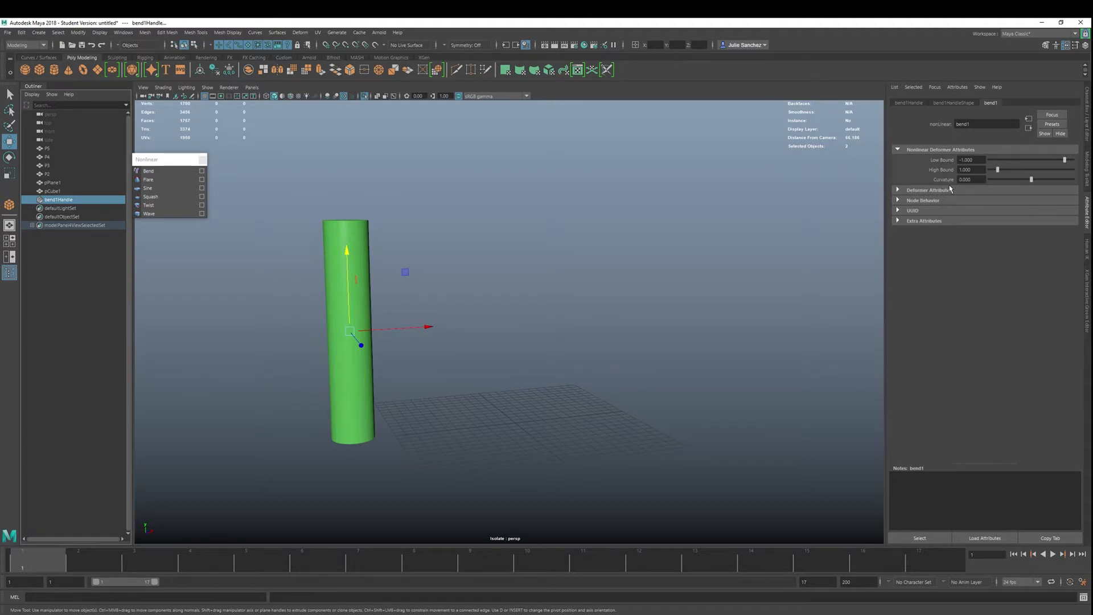
pyautogui.click(1085, 117)
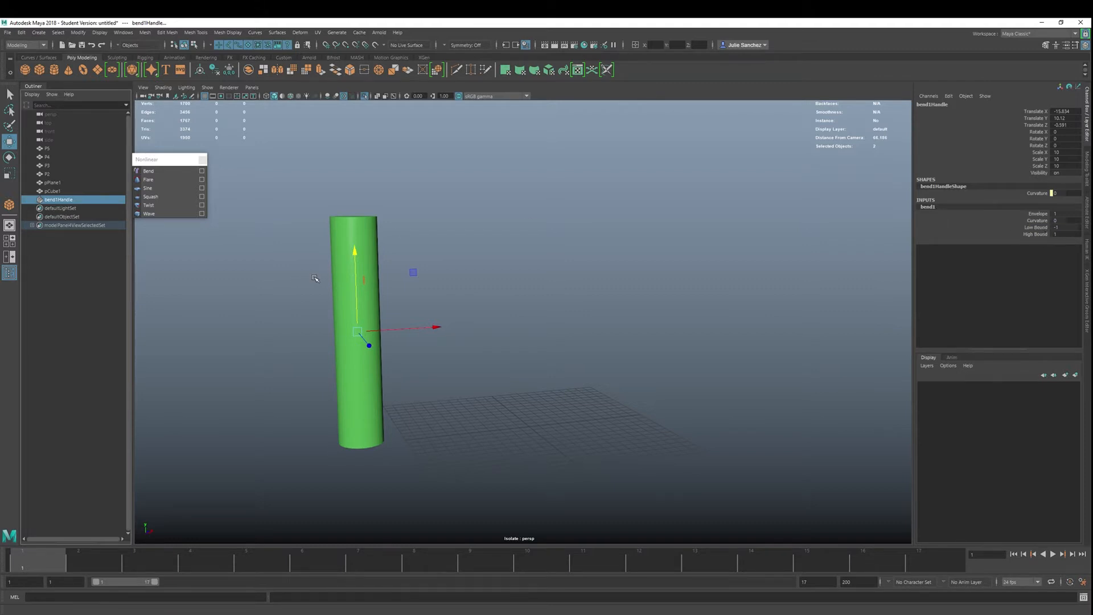
# Step: Show the bend handle's manipulator, shorten its upper and lower bounds, and bend the cylinder to a curvature of about -136
pyautogui.click(344, 269)
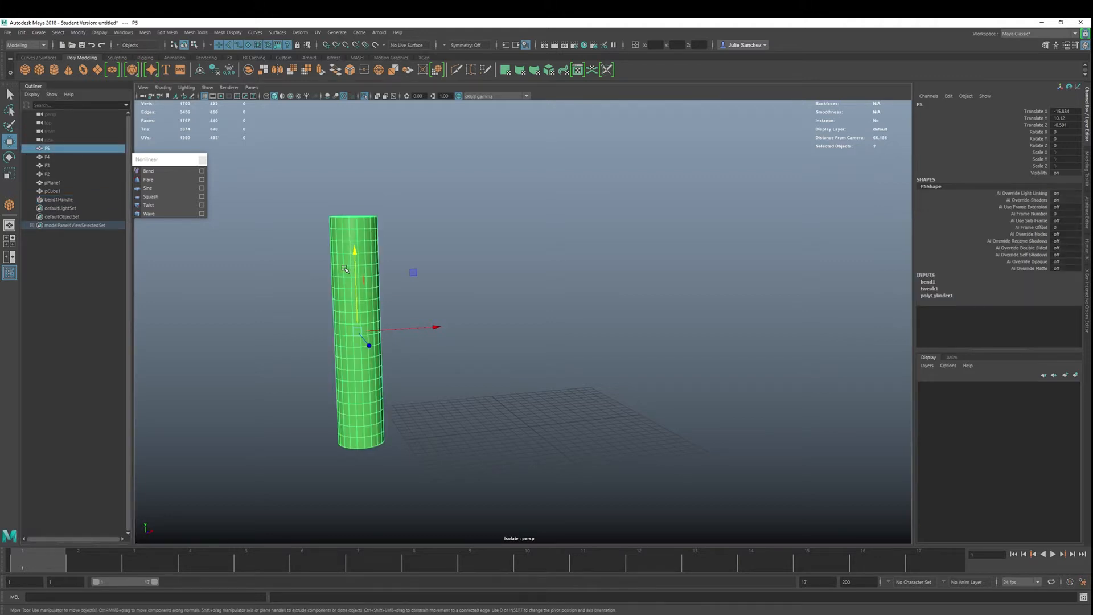
pyautogui.click(62, 199)
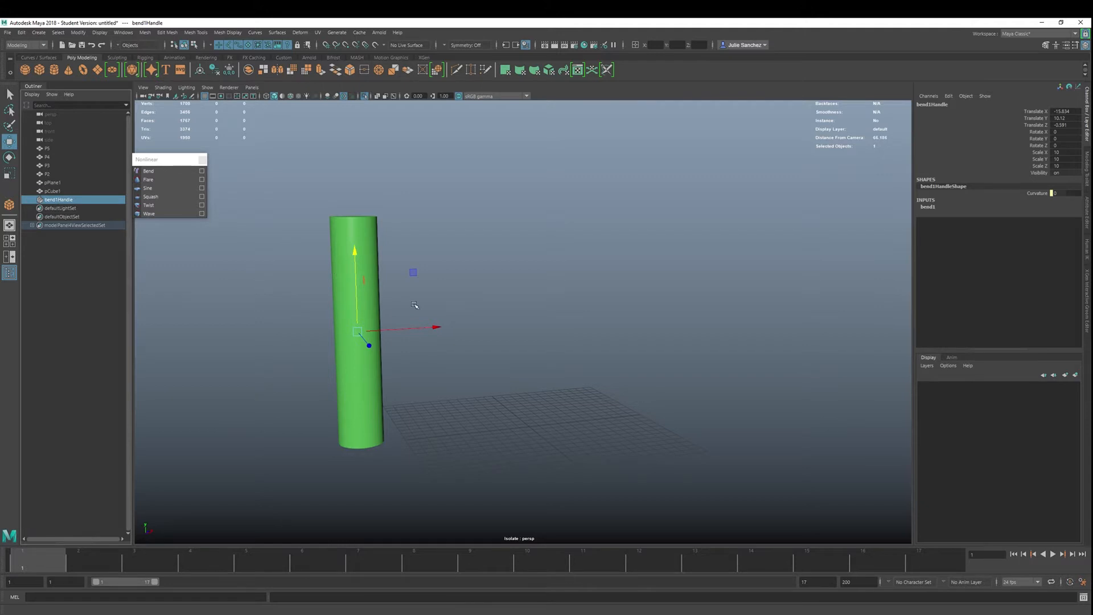
pyautogui.press('t')
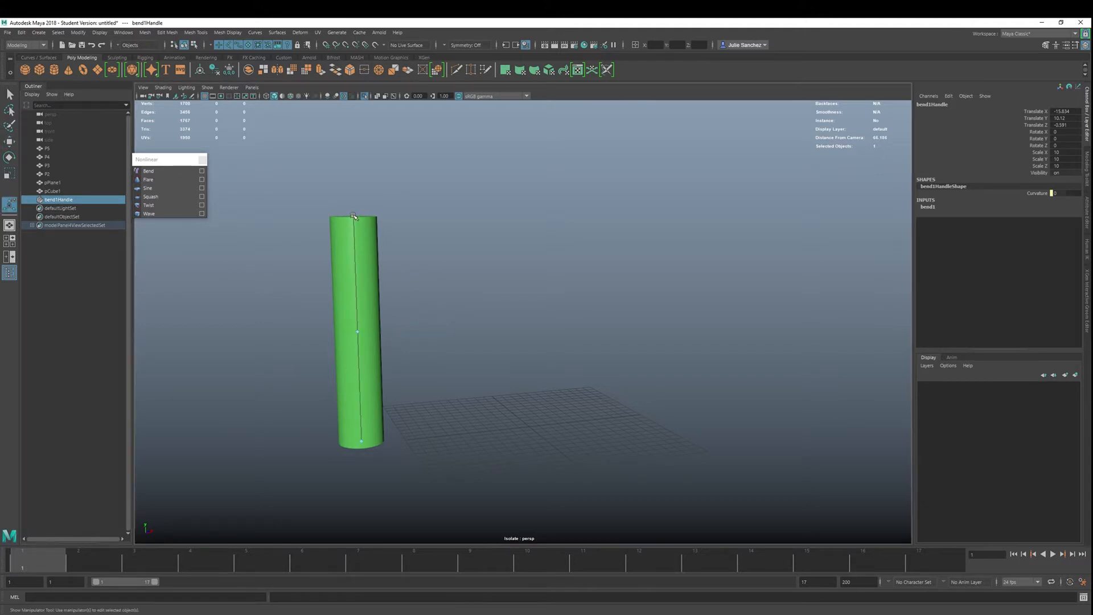
pyautogui.moveTo(354, 217); pyautogui.dragTo(354, 238)
pyautogui.moveTo(361, 441); pyautogui.dragTo(360, 407)
pyautogui.moveTo(359, 333); pyautogui.dragTo(301, 338)
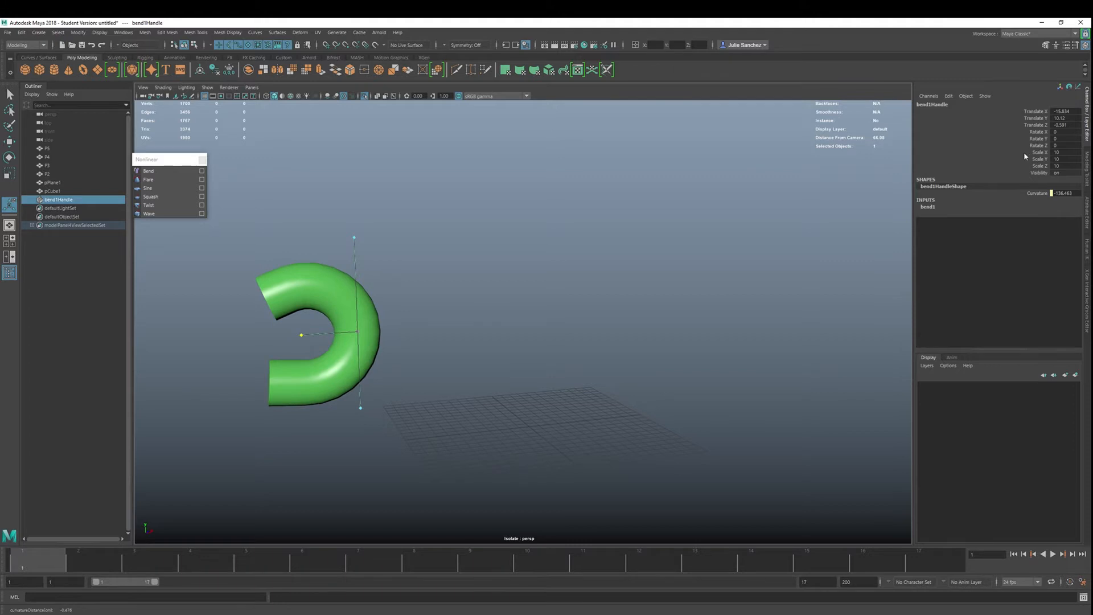
# Step: Lower the bend's upper bound further, extend the lower bound slightly, and ease the curvature to about -61
pyautogui.moveTo(354, 238); pyautogui.dragTo(354, 257)
pyautogui.moveTo(363, 409)
pyautogui.mouseDown()
pyautogui.moveTo(362, 392)
pyautogui.moveTo(365, 438)
pyautogui.moveTo(359, 391)
pyautogui.moveTo(361, 414)
pyautogui.mouseUp()
pyautogui.moveTo(297, 339); pyautogui.dragTo(333, 305)
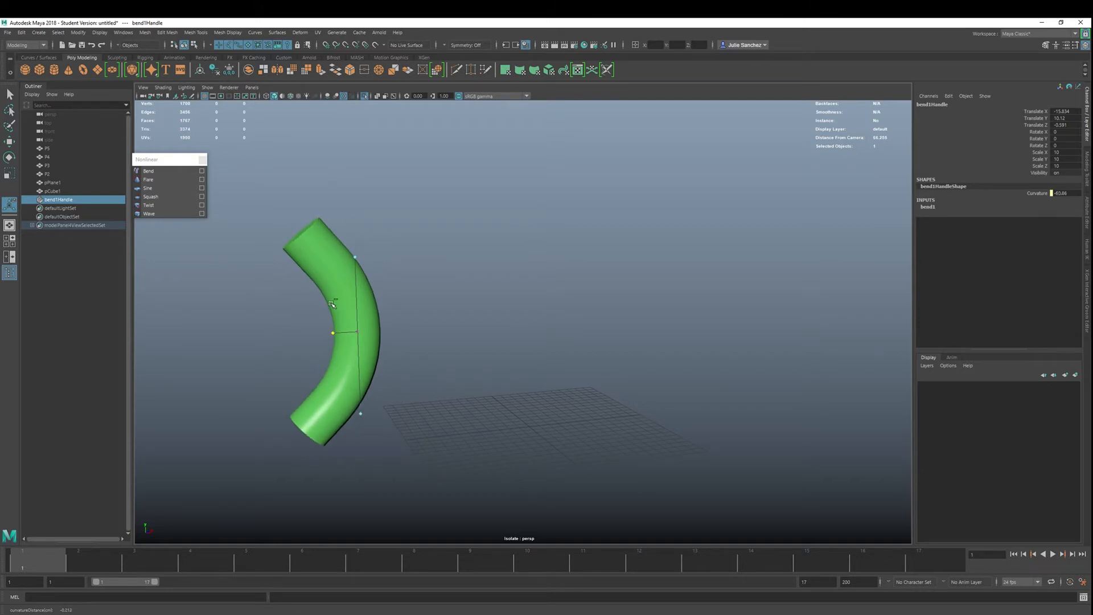
# Step: Bring back the hidden objects, isolate the second cylinder from the left and apply a Flare deformer to it
pyautogui.hotkey('ctrl', '1')
pyautogui.click(454, 297)
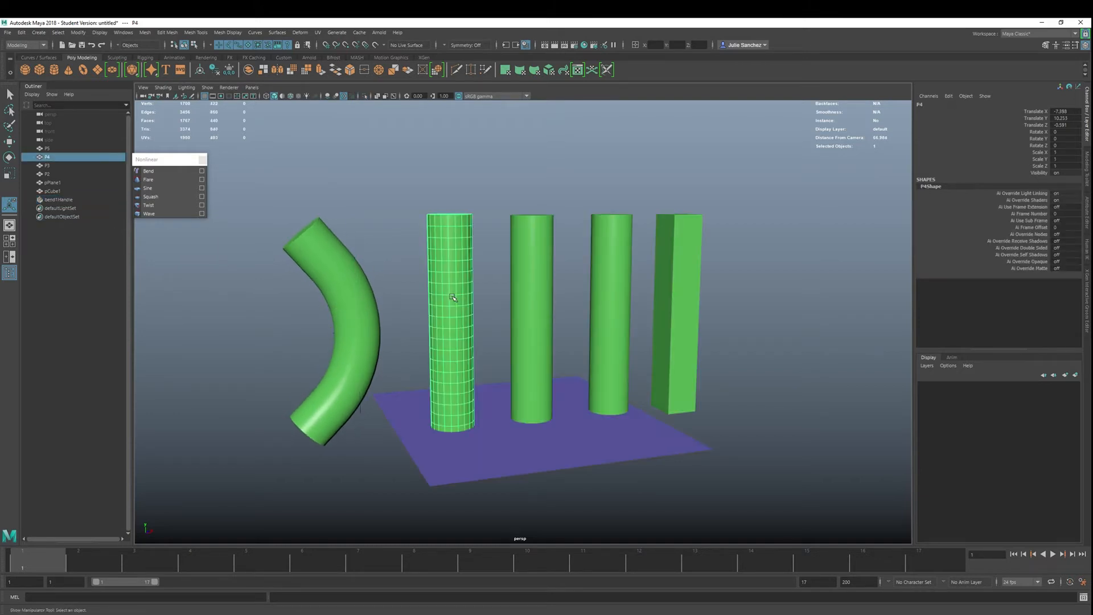
pyautogui.hotkey('ctrl', '1')
pyautogui.click(139, 181)
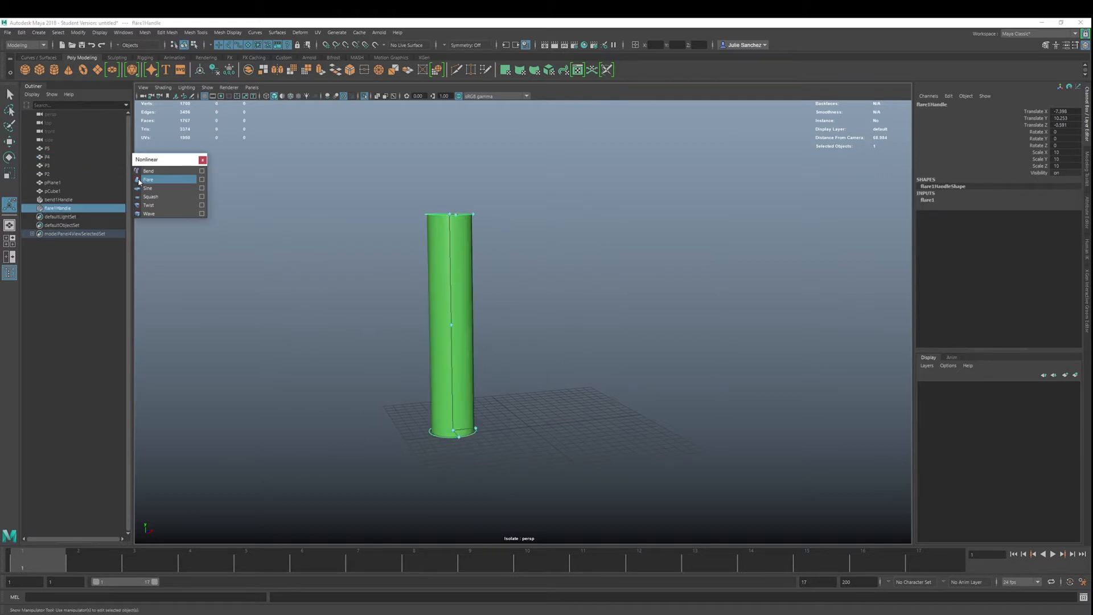
# Step: Widen the flared cylinder's top end along one axis and narrow its bottom end with the flare manipulator
pyautogui.keyDown('alt'); pyautogui.moveTo(365, 227); pyautogui.dragTo(375, 257); pyautogui.keyUp('alt')
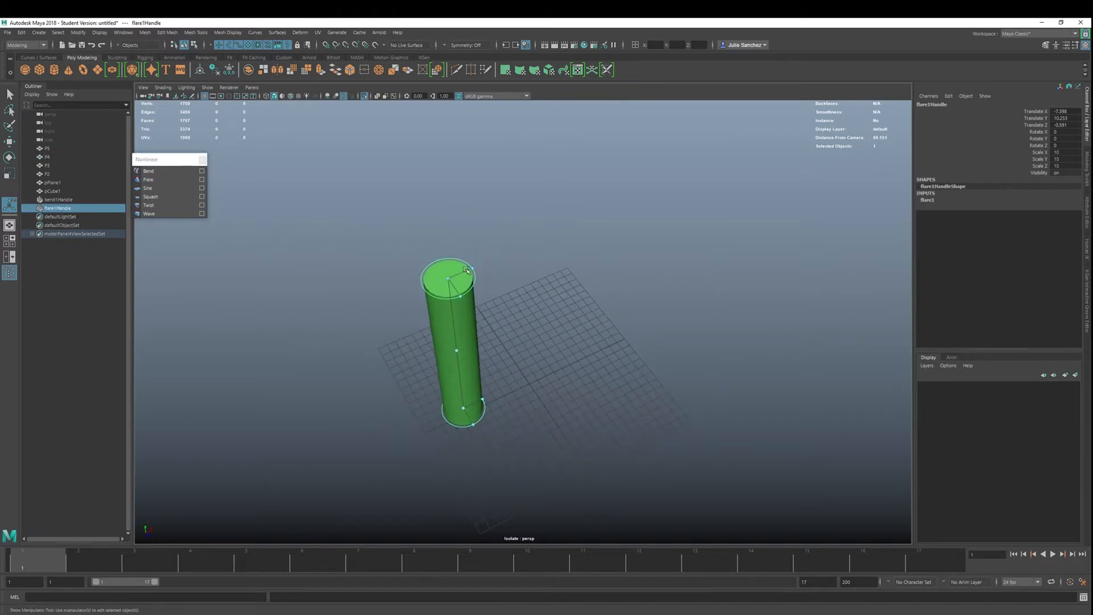
pyautogui.moveTo(471, 267); pyautogui.dragTo(485, 269)
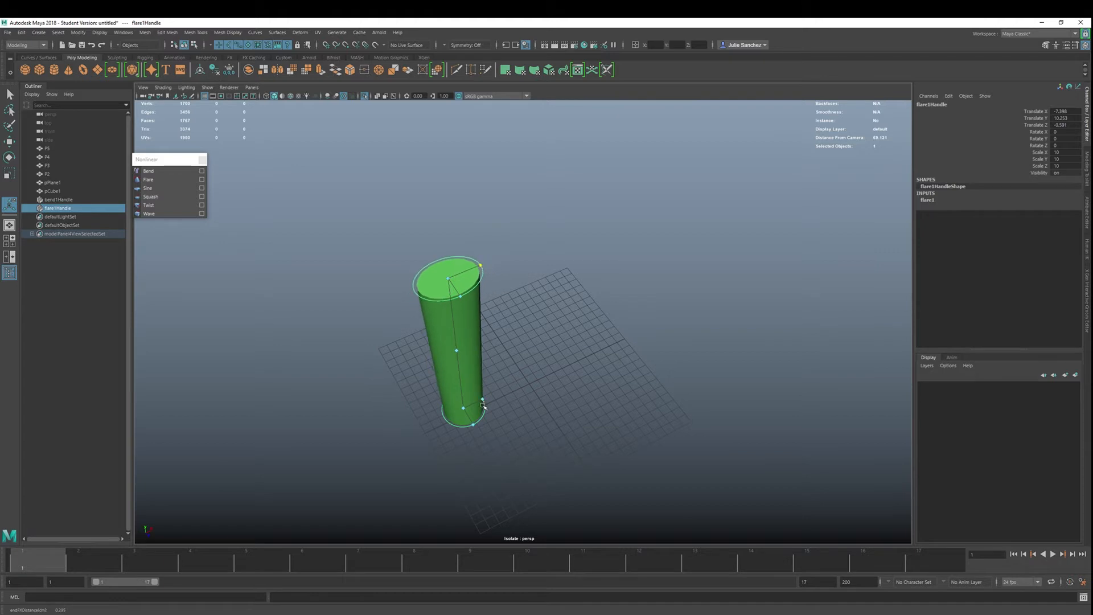
pyautogui.moveTo(483, 400); pyautogui.dragTo(415, 360)
# Step: Bulge the flared cylinder's middle outward, move both flare bounds toward the centre, and increase the flare's curvature further
pyautogui.scroll(5, 410, 347)
pyautogui.scroll(-2, 411, 347)
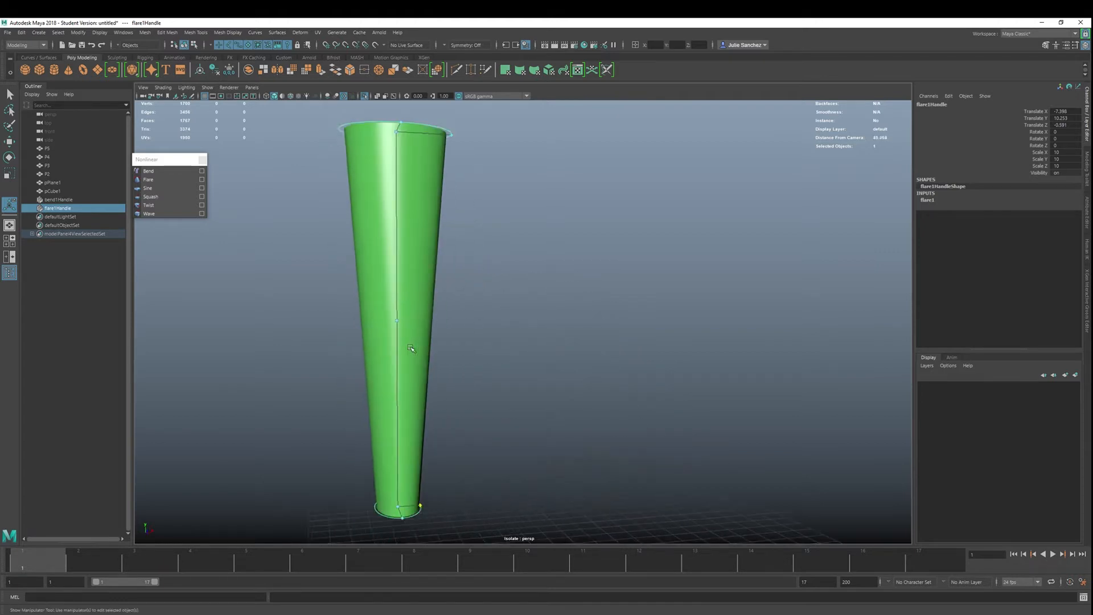
pyautogui.moveTo(413, 322); pyautogui.dragTo(503, 370)
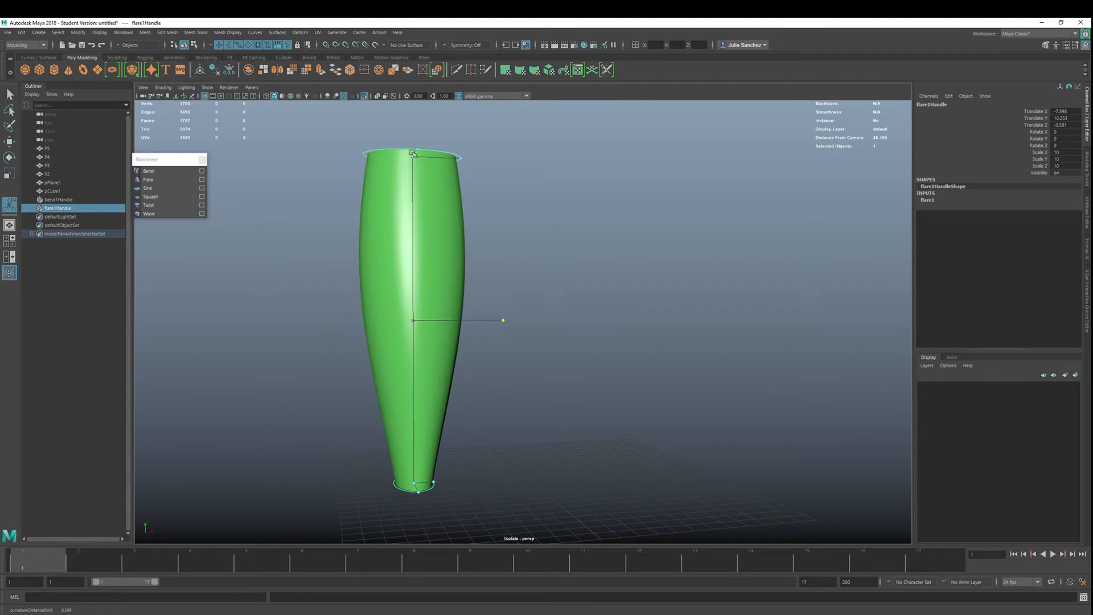
pyautogui.moveTo(414, 160); pyautogui.dragTo(416, 252)
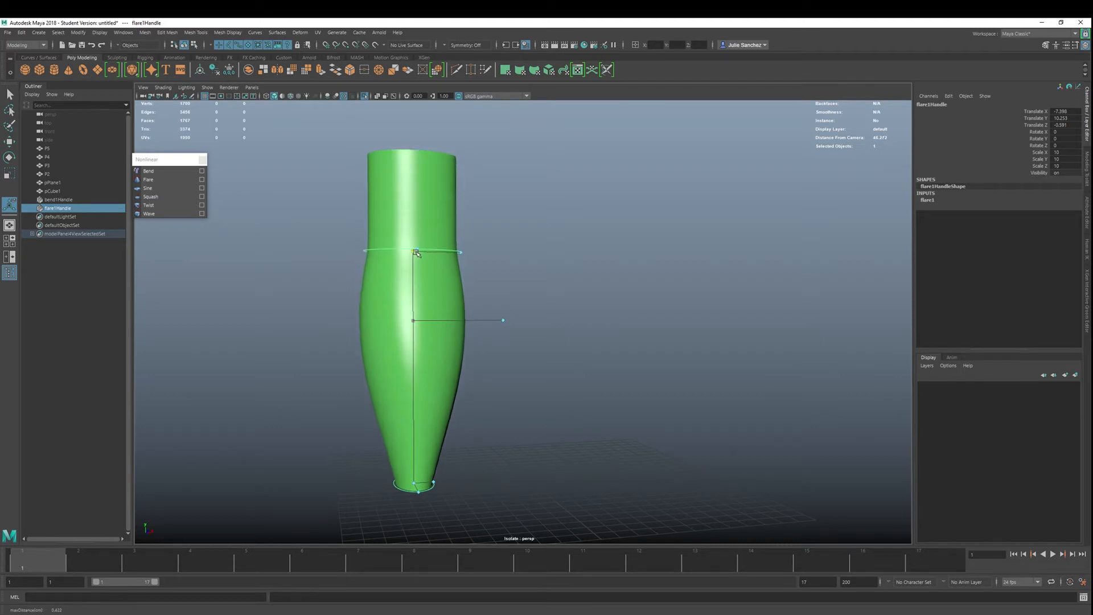
pyautogui.moveTo(408, 484); pyautogui.dragTo(399, 377)
pyautogui.moveTo(503, 321); pyautogui.dragTo(561, 367)
pyautogui.keyDown('alt'); pyautogui.moveTo(429, 367); pyautogui.dragTo(331, 371); pyautogui.keyUp('alt')
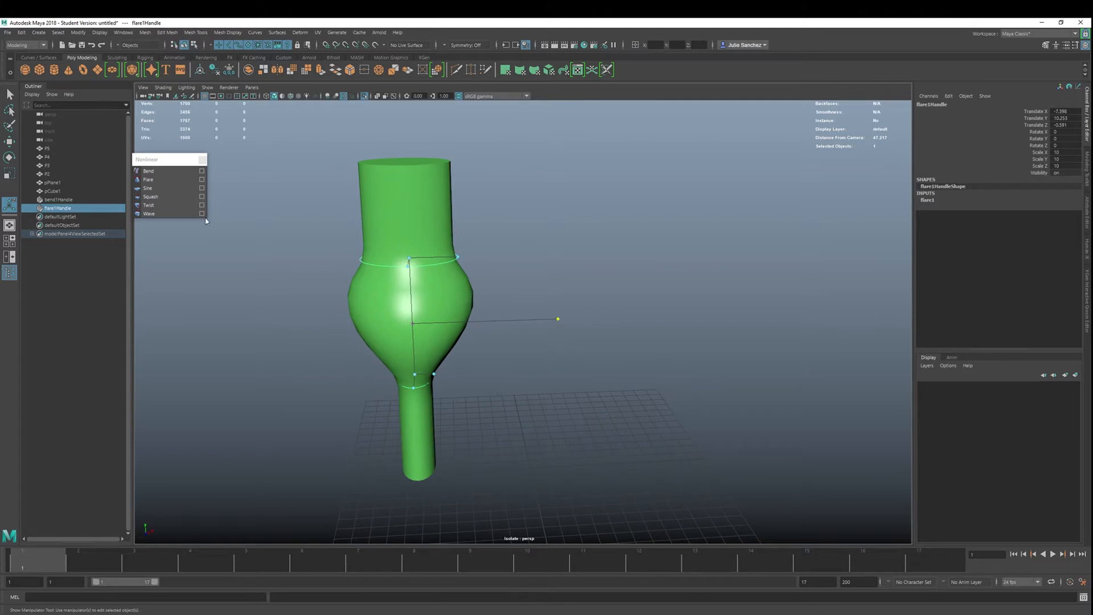
# Step: End the isolation of the flared cylinder and apply a Sine deformer to the middle cylinder
pyautogui.click(414, 201)
pyautogui.hotkey('ctrl', '1')
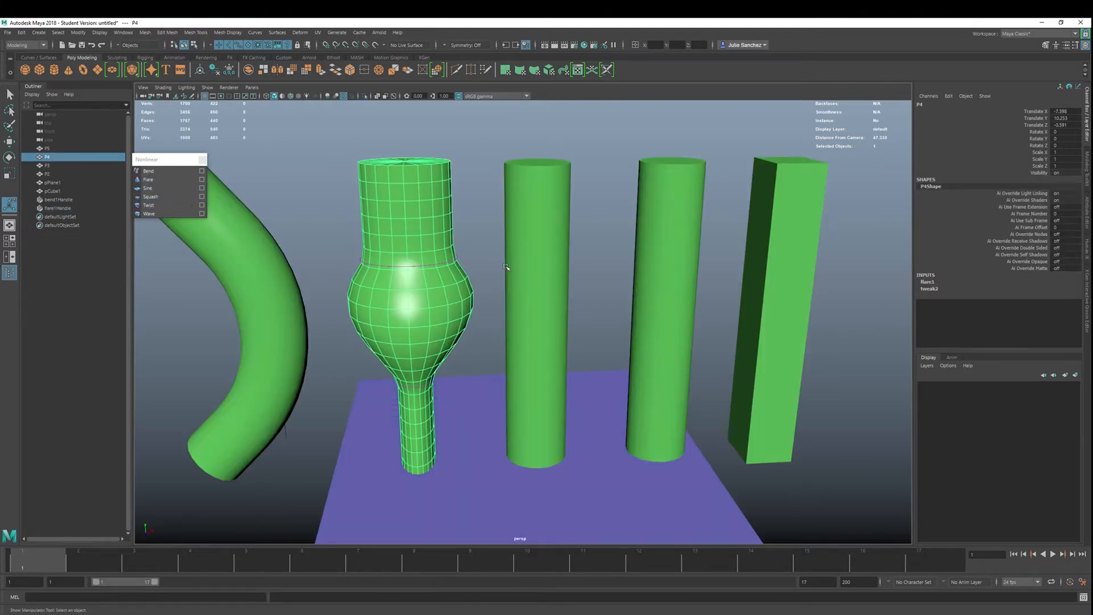
pyautogui.click(525, 267)
pyautogui.click(142, 188)
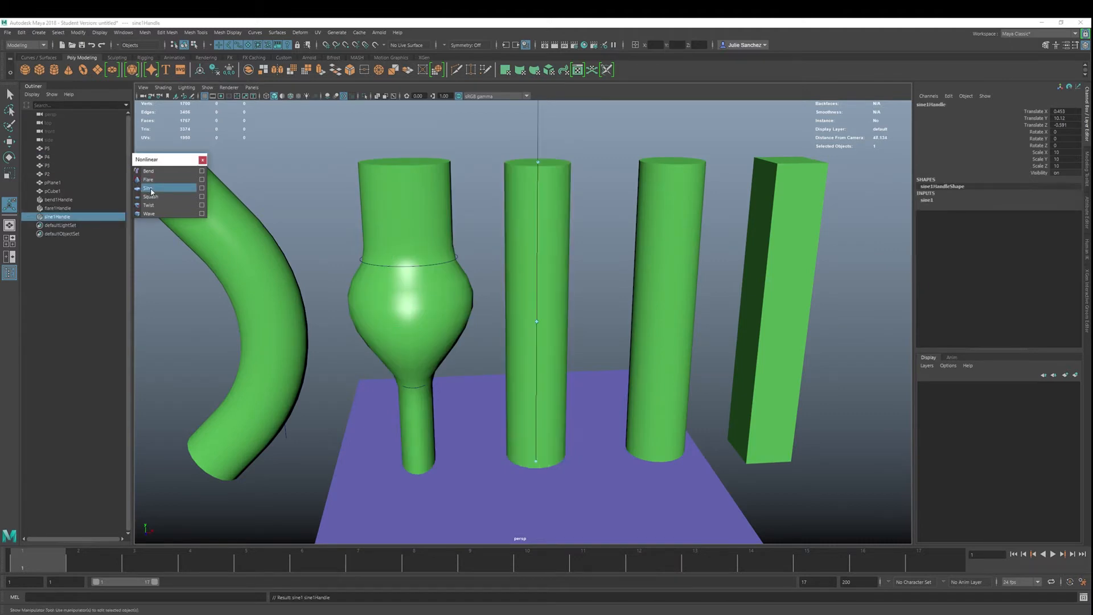
# Step: Expand the sine deformer's input attributes and shorten its wavelength to about 1.6 with the manipulator above the cylinder
pyautogui.scroll(-5, 538, 261)
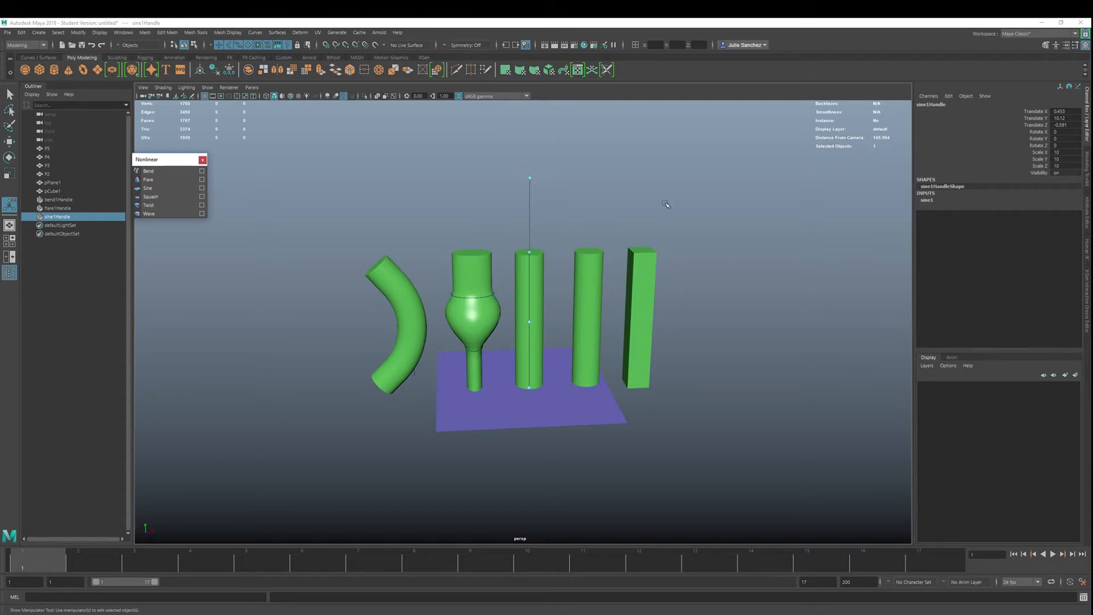
pyautogui.click(922, 200)
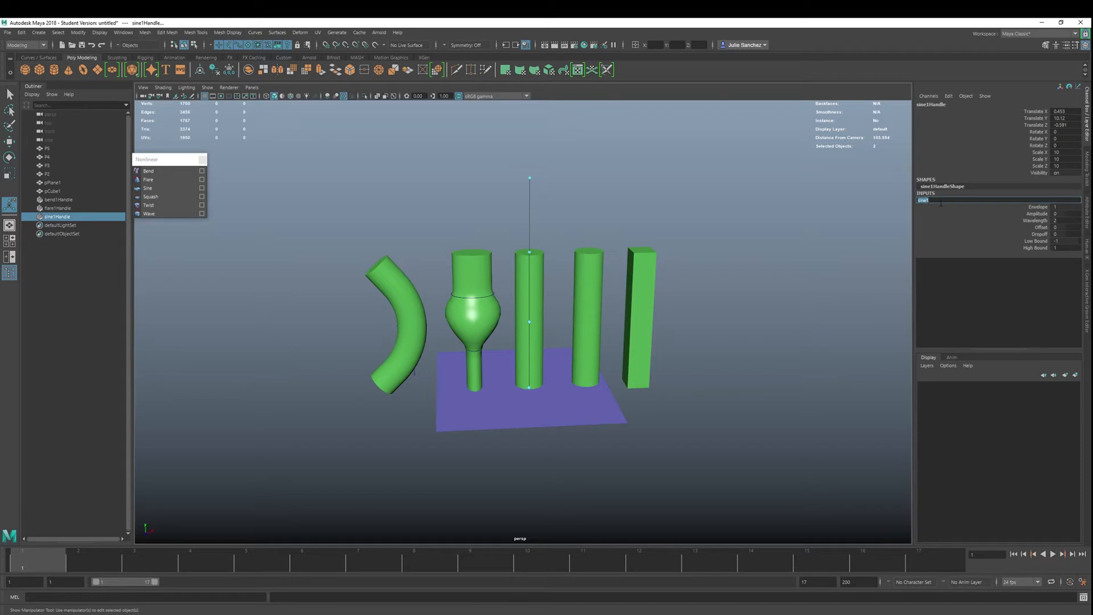
pyautogui.moveTo(529, 178)
pyautogui.mouseDown()
pyautogui.moveTo(530, 190)
pyautogui.moveTo(532, 165)
pyautogui.moveTo(532, 213)
pyautogui.moveTo(532, 173)
pyautogui.moveTo(532, 194)
pyautogui.mouseUp()
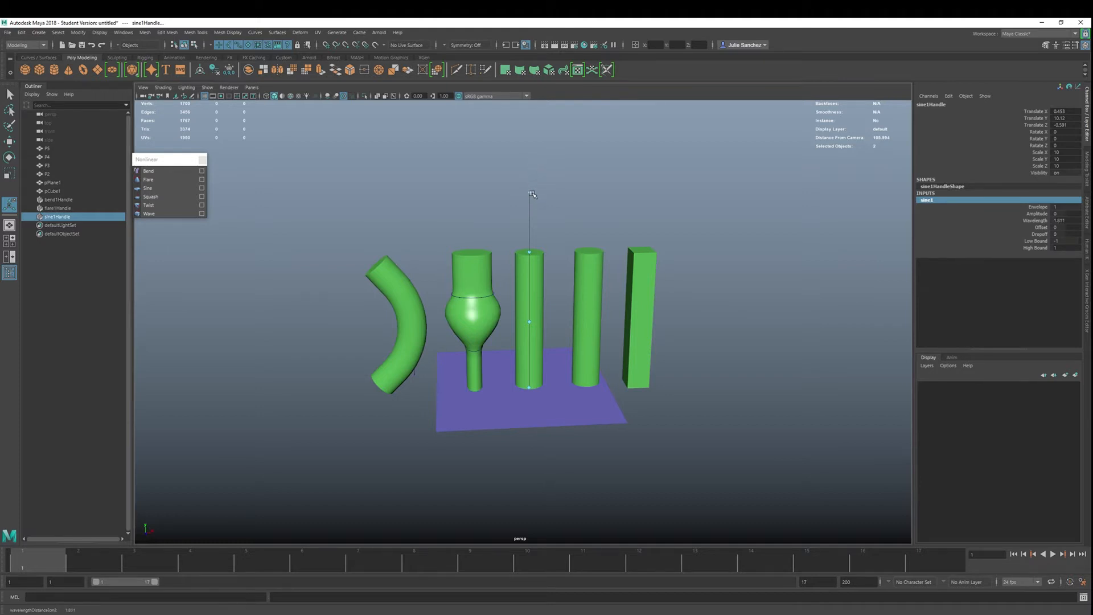
# Step: Isolate the middle cylinder in wireframe display and shorten its sine deformer's wavelength to about 1.5 with the upper manipulator
pyautogui.click(525, 285)
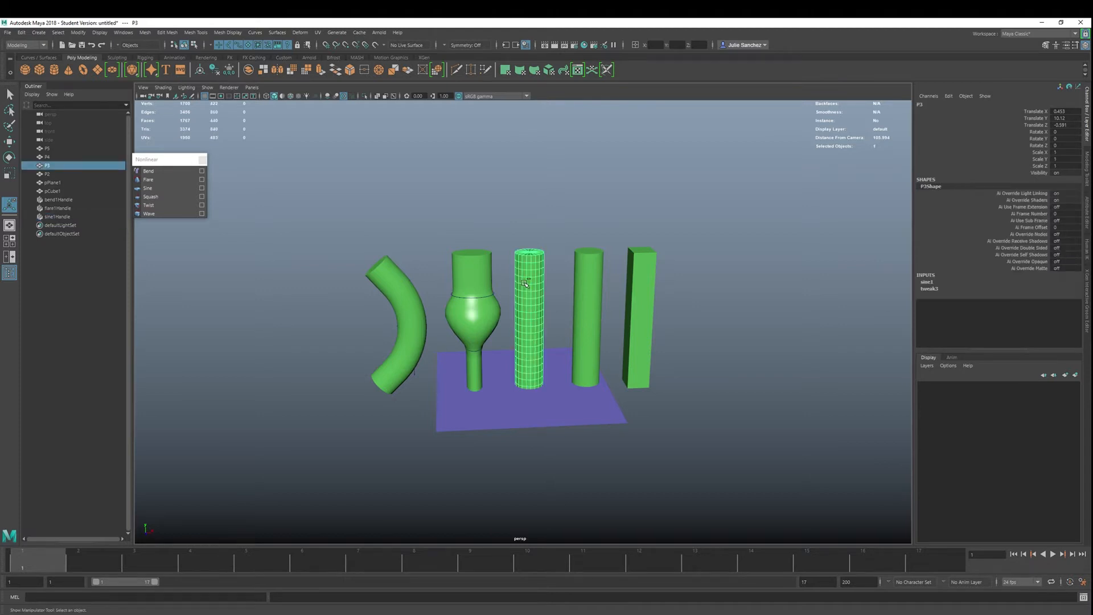
pyautogui.hotkey('ctrl', '1')
pyautogui.press('4')
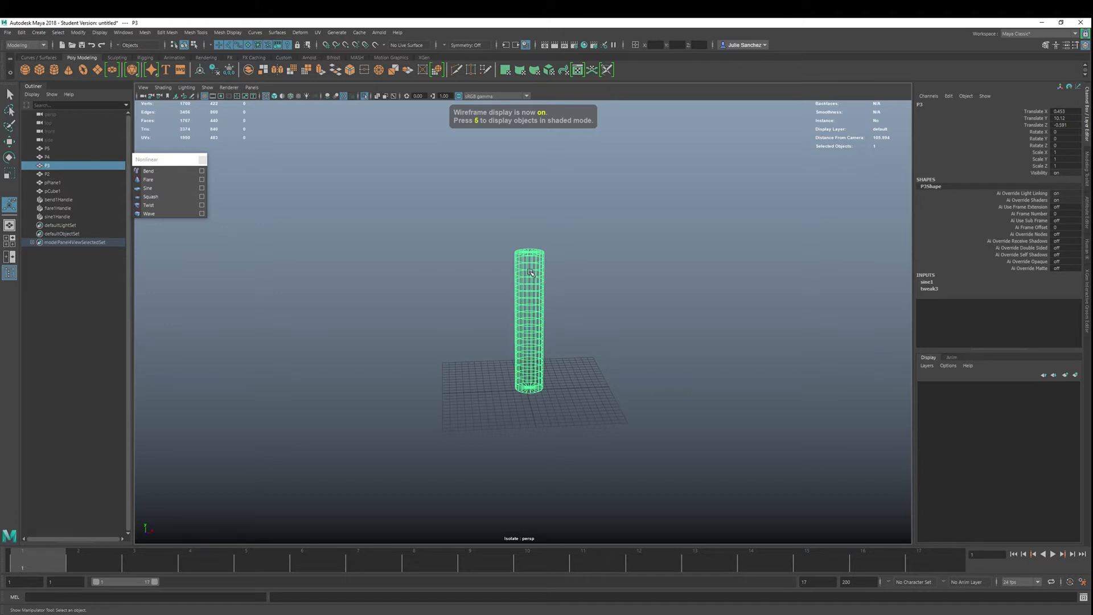
pyautogui.click(60, 217)
pyautogui.moveTo(529, 195); pyautogui.dragTo(530, 205)
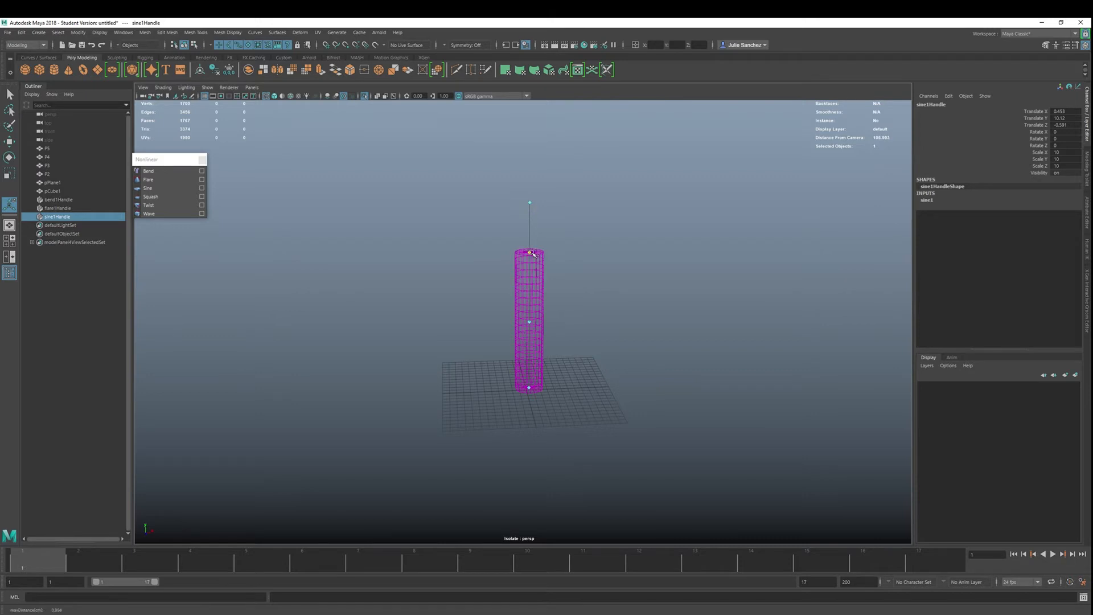
# Step: Expand the sine deformer's attributes, then pull its high bound to about 0.74 and low bound to about -0.36, with an amplitude of about 0.1
pyautogui.click(923, 202)
pyautogui.moveTo(531, 254); pyautogui.dragTo(531, 249)
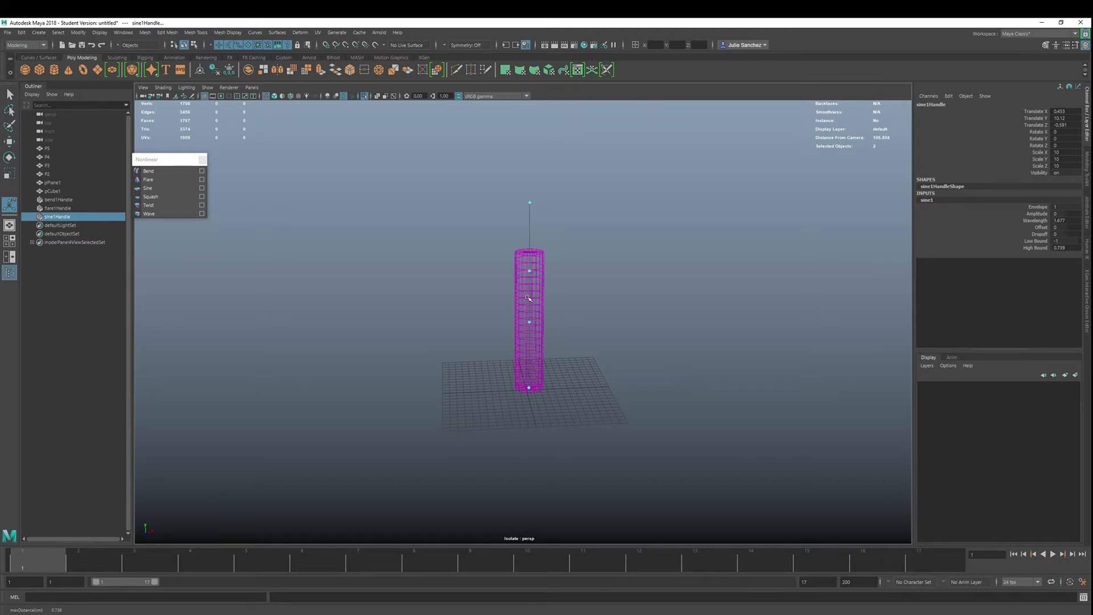
pyautogui.moveTo(528, 388); pyautogui.dragTo(531, 324)
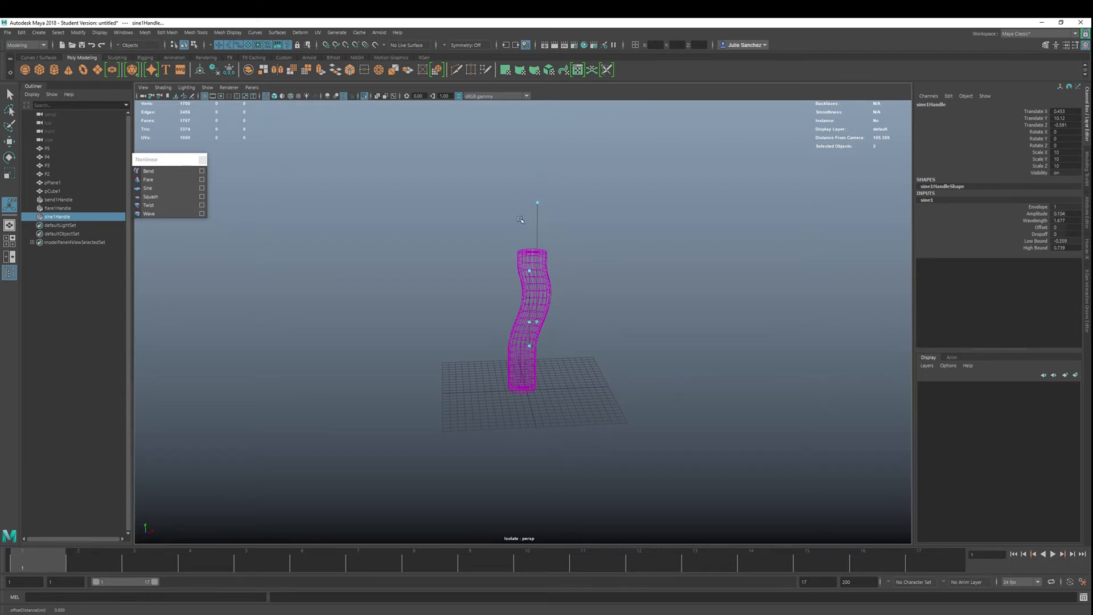
# Step: Set the sine deformer's dropoff to -1 and raise its low bound to about -0.16
pyautogui.doubleClick(1060, 234)
pyautogui.press('Return')
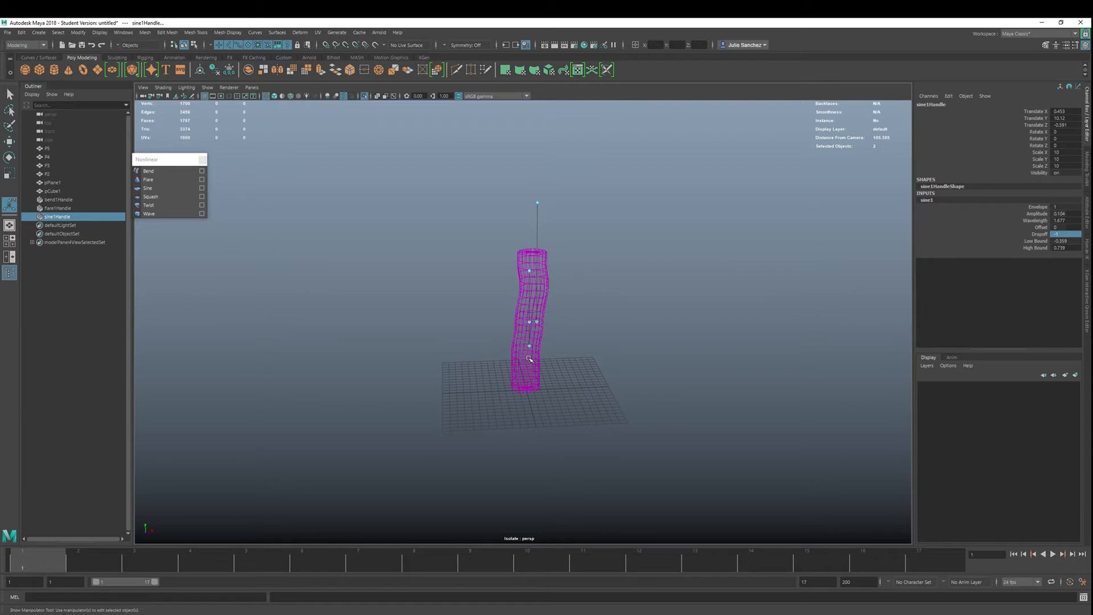
pyautogui.moveTo(529, 346); pyautogui.dragTo(533, 336)
# Step: Vary the sine deformer's offset in both directions, ending at -5.6, with the low bound at about -0.3
pyautogui.click(1041, 227)
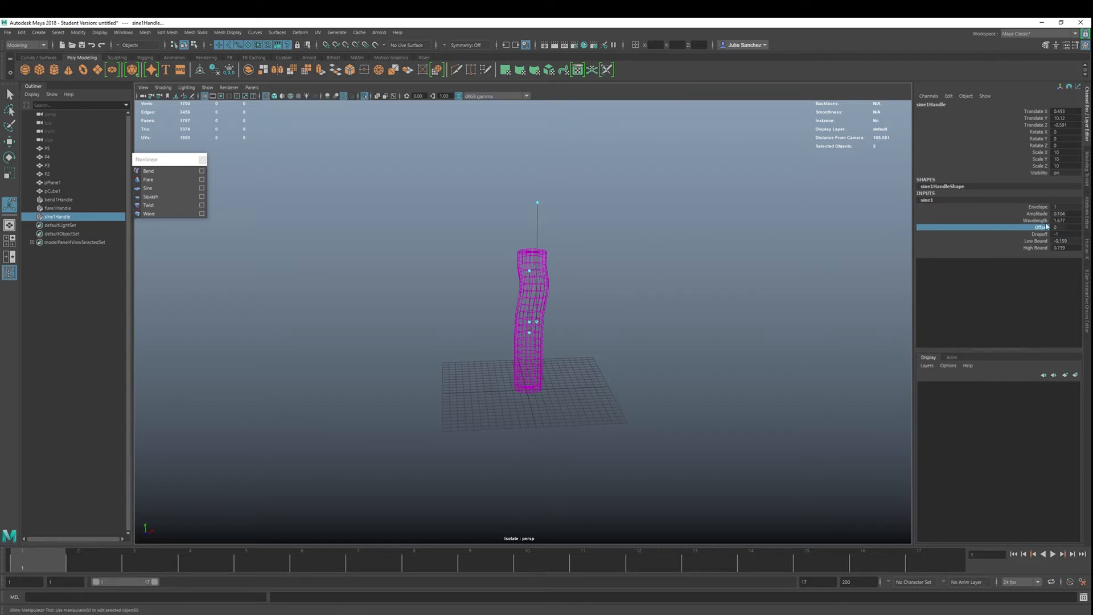
pyautogui.moveTo(773, 237)
pyautogui.mouseDown(button='middle')
pyautogui.moveTo(734, 249)
pyautogui.moveTo(789, 244)
pyautogui.moveTo(751, 258)
pyautogui.moveTo(768, 253)
pyautogui.mouseUp(button='middle')
pyautogui.press('q')
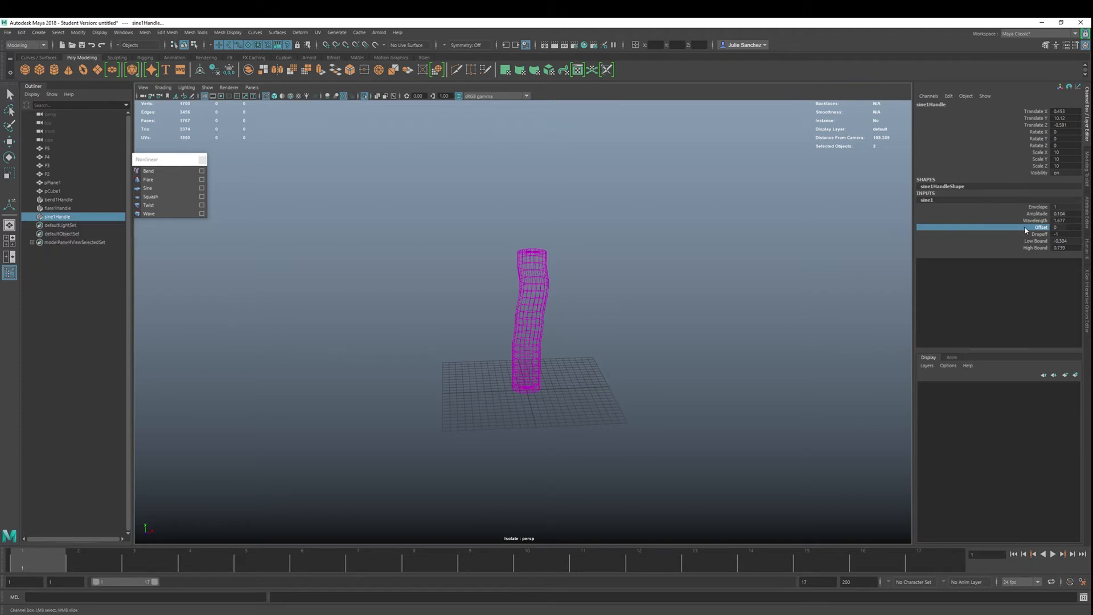
pyautogui.moveTo(658, 285); pyautogui.dragTo(683, 296, button='middle')
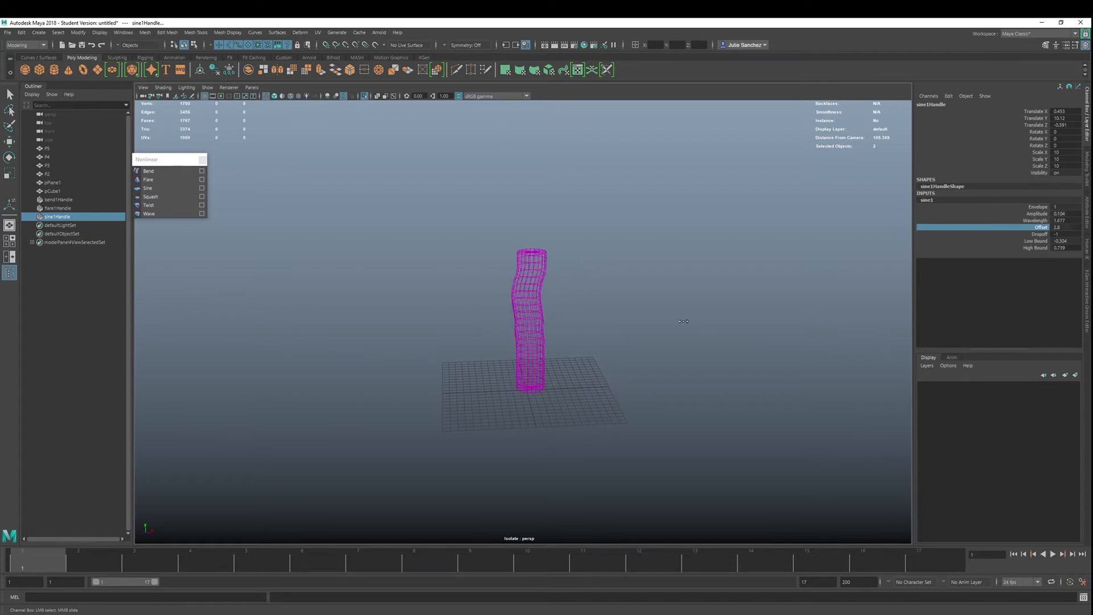
pyautogui.moveTo(674, 321); pyautogui.dragTo(709, 312, button='middle')
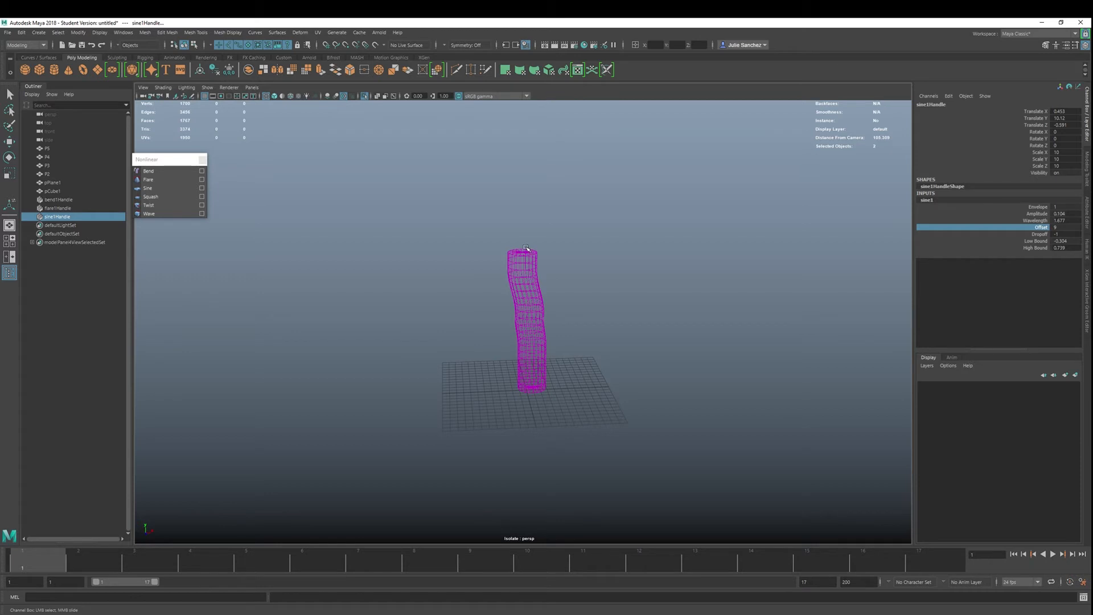
pyautogui.moveTo(747, 295); pyautogui.dragTo(593, 315, button='middle')
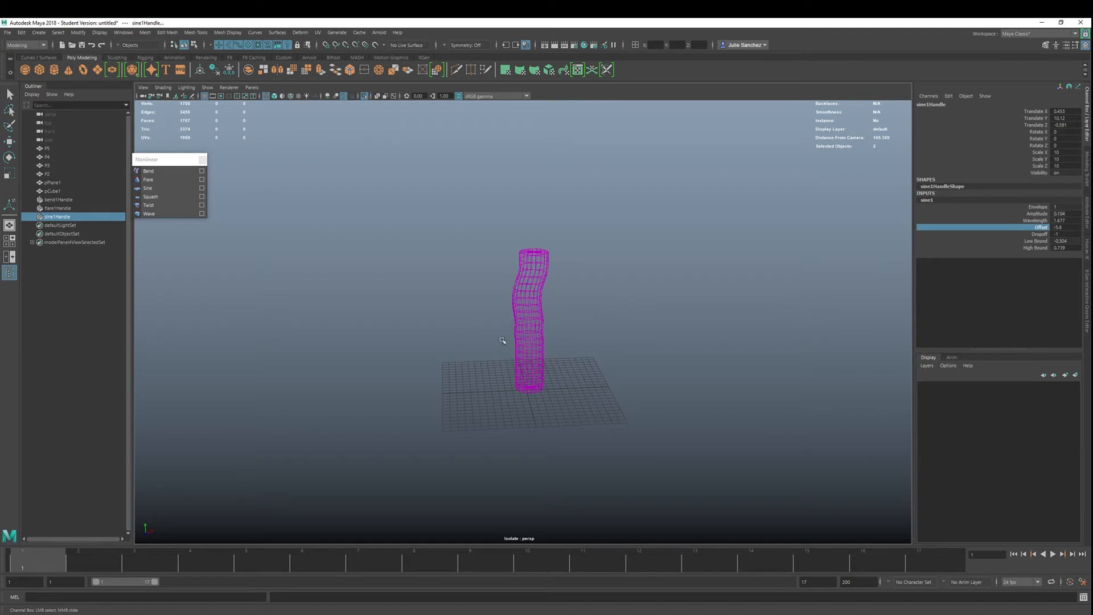
# Step: End the isolation of the sine cylinder, isolate the undeformed cylinder beside it, and apply a Squash deformer to it
pyautogui.hotkey('ctrl', '1')
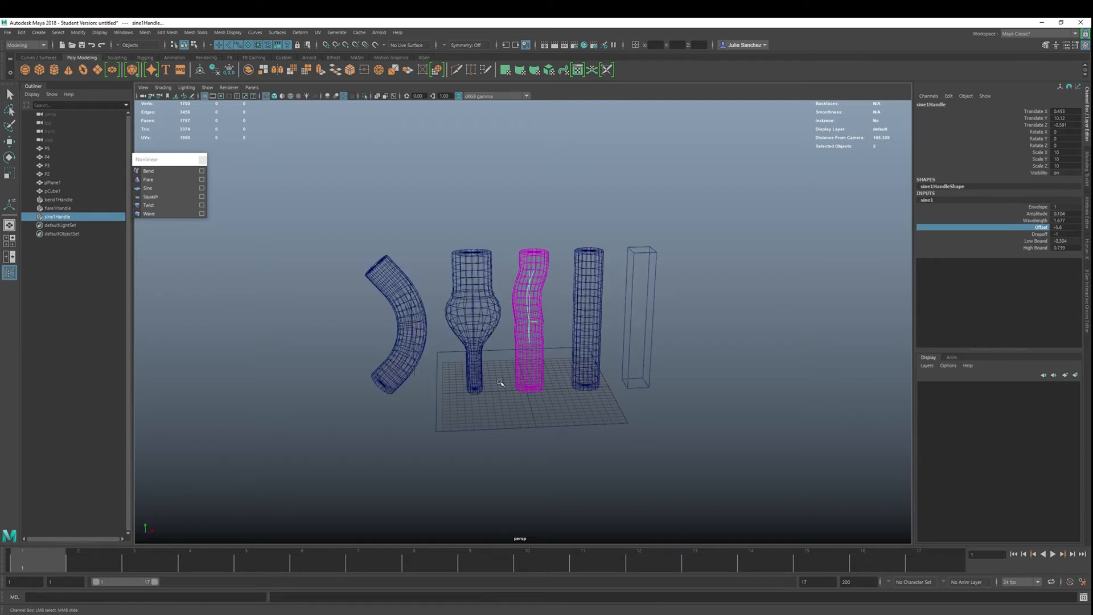
pyautogui.press('q')
pyautogui.click(586, 321)
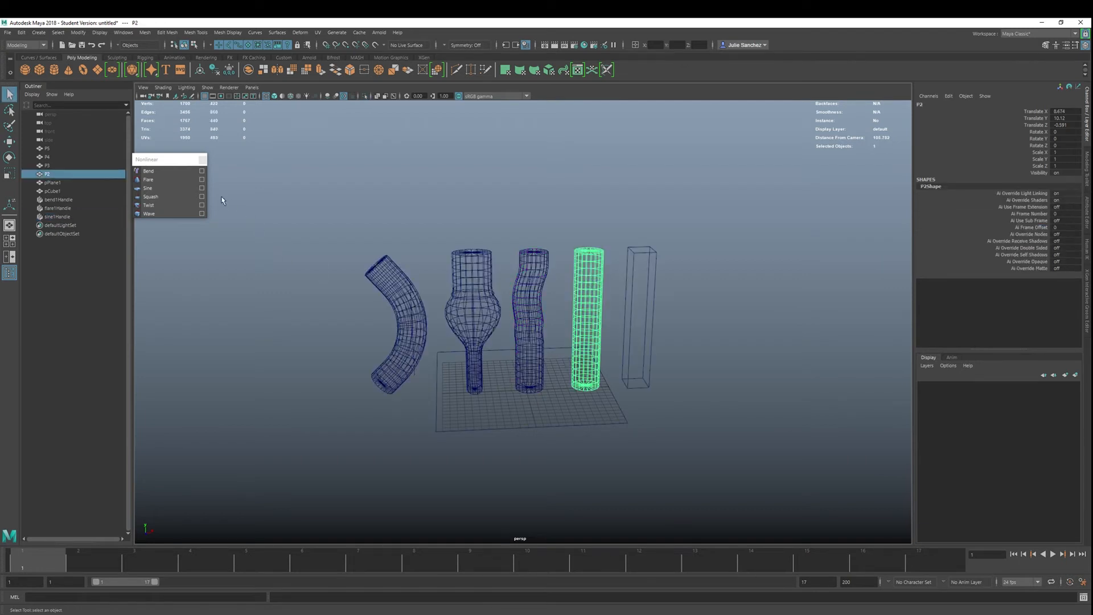
pyautogui.hotkey('ctrl', '1')
pyautogui.click(151, 196)
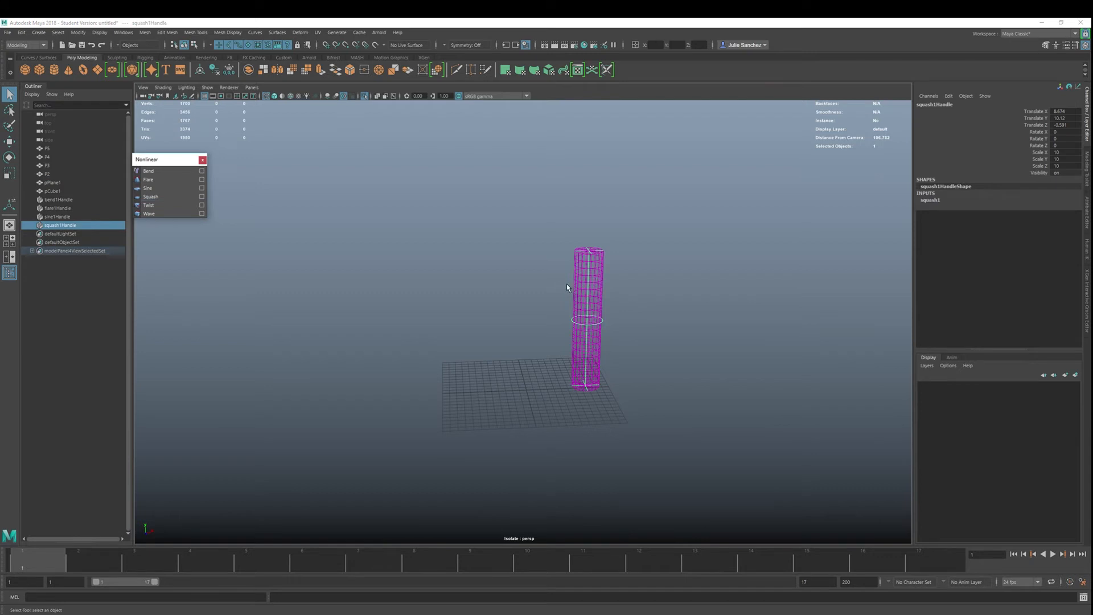
# Step: Show the squash manipulators and extend the high bound to about 1.3 and the low bound to slightly below the cylinder's base
pyautogui.press('t')
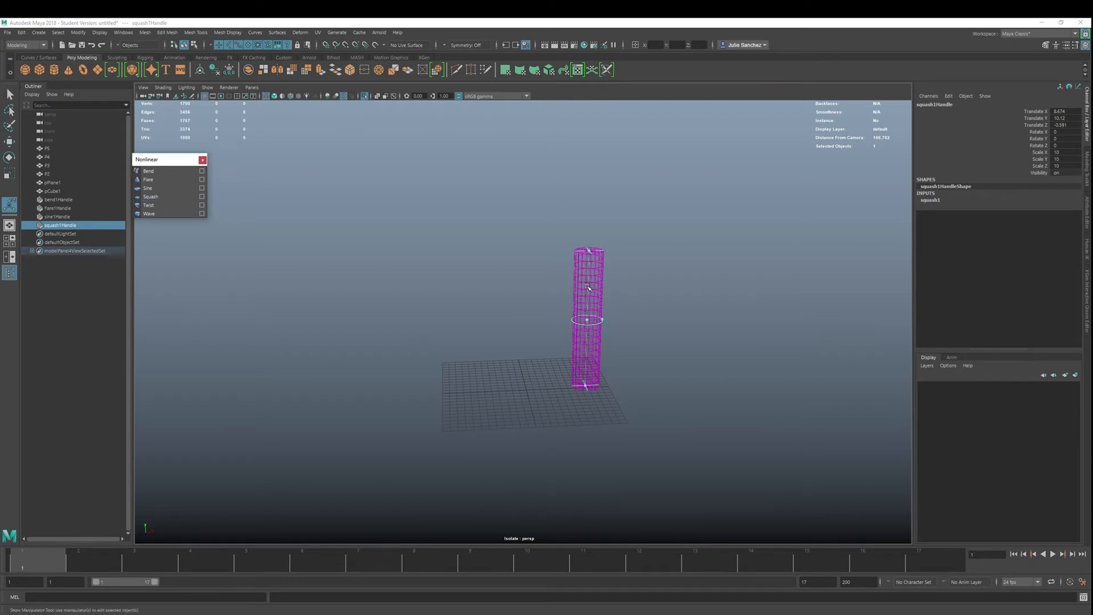
pyautogui.moveTo(584, 248); pyautogui.dragTo(589, 233)
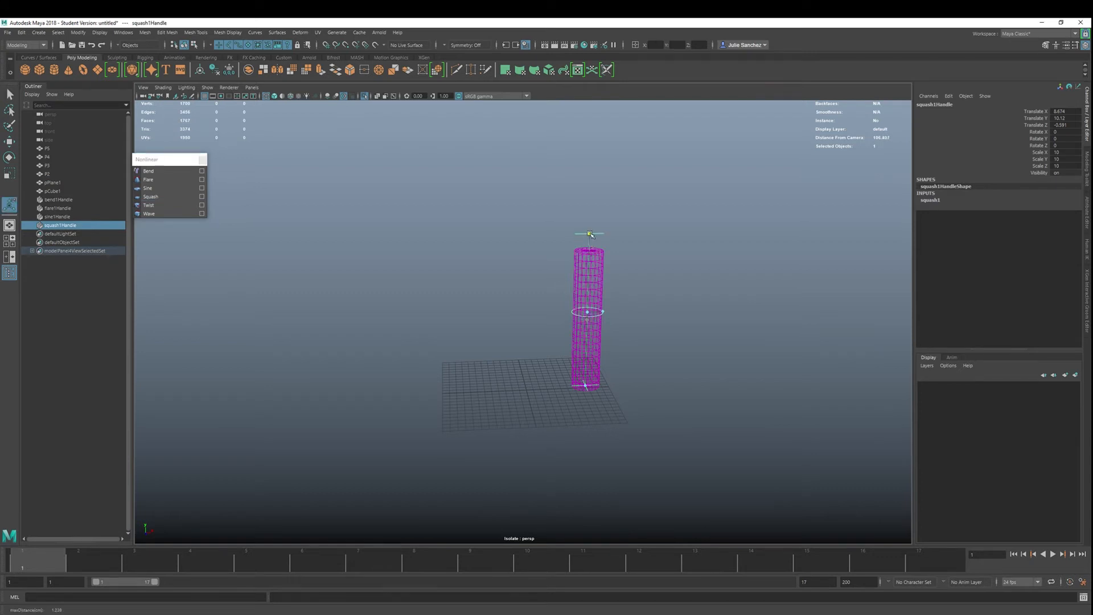
pyautogui.click(931, 200)
pyautogui.moveTo(590, 234)
pyautogui.mouseDown()
pyautogui.moveTo(589, 251)
pyautogui.moveTo(594, 213)
pyautogui.moveTo(589, 239)
pyautogui.moveTo(590, 228)
pyautogui.mouseUp()
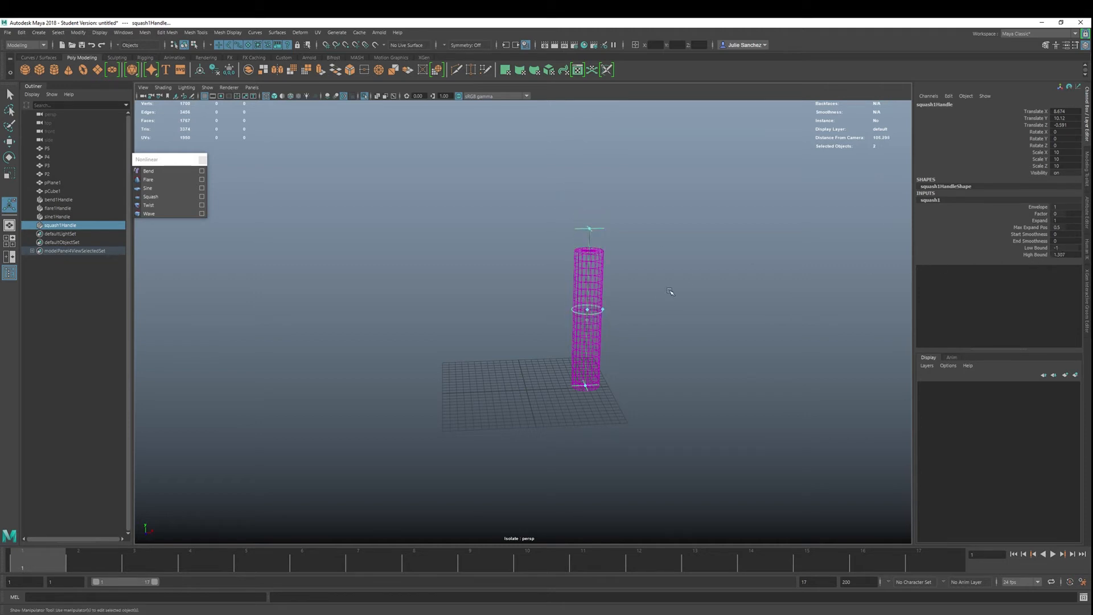
pyautogui.moveTo(585, 385)
pyautogui.mouseDown()
pyautogui.moveTo(585, 429)
pyautogui.moveTo(586, 394)
pyautogui.mouseUp()
# Step: Squash the cylinder to a factor of about -1.3 and shift its maximum expansion position to about 0.56
pyautogui.moveTo(587, 315); pyautogui.dragTo(610, 321)
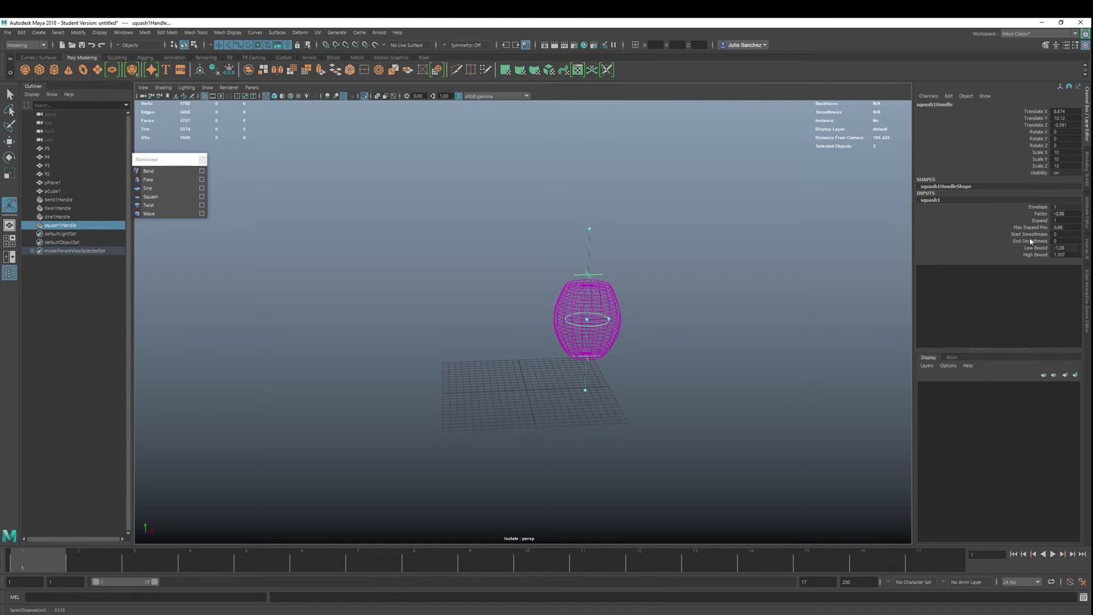
pyautogui.moveTo(587, 322); pyautogui.dragTo(614, 313)
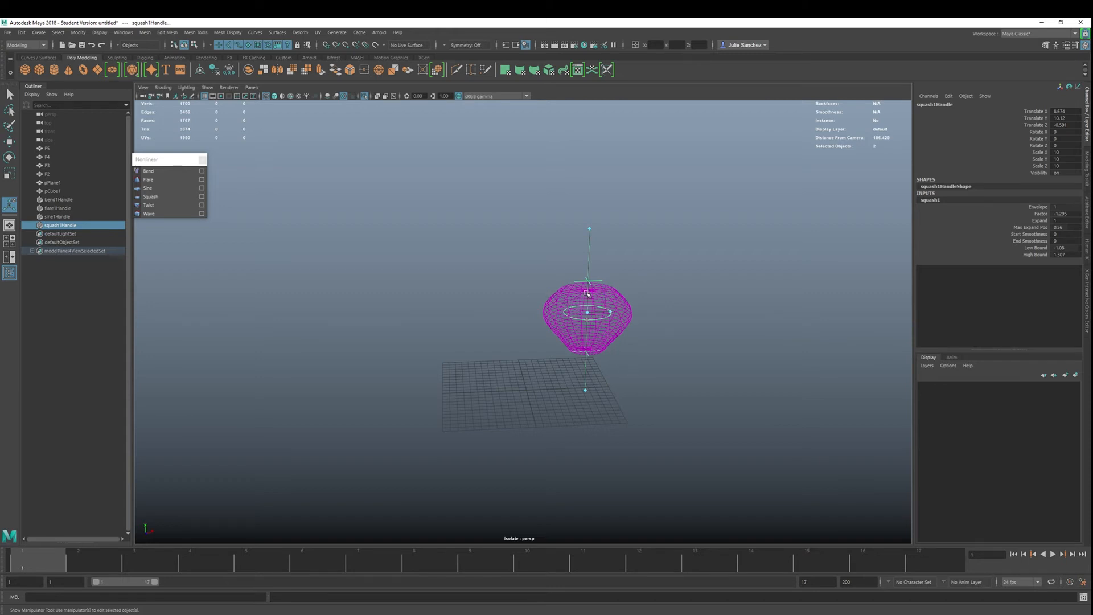
pyautogui.click(153, 208)
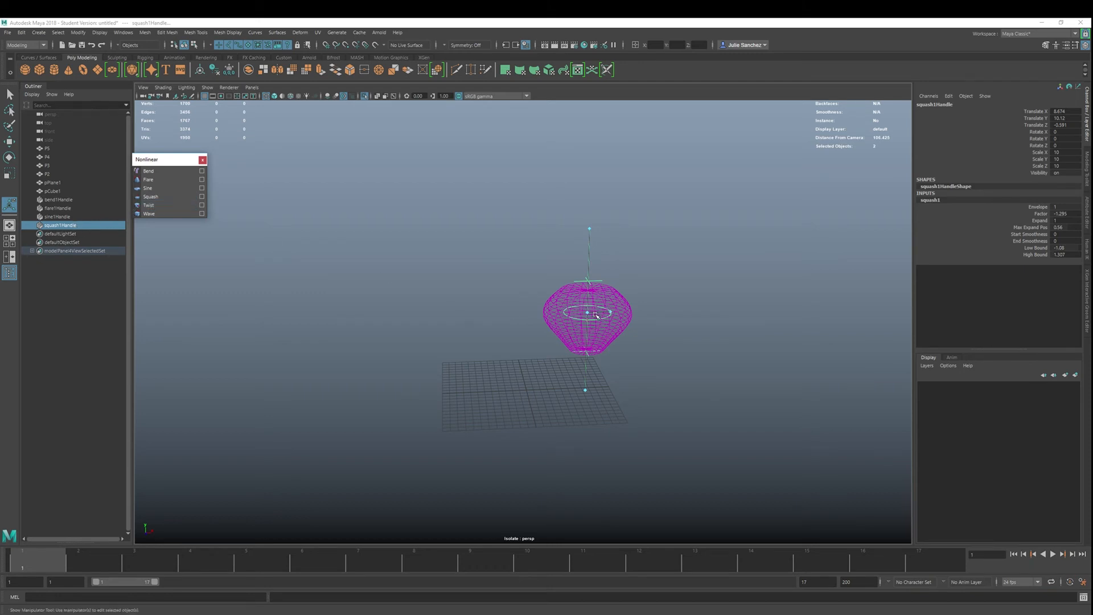
# Step: Show all objects again and subdivide the tall box into 6 width, 16 height and 6 depth subdivisions
pyautogui.hotkey('ctrl', '1')
pyautogui.click(641, 290)
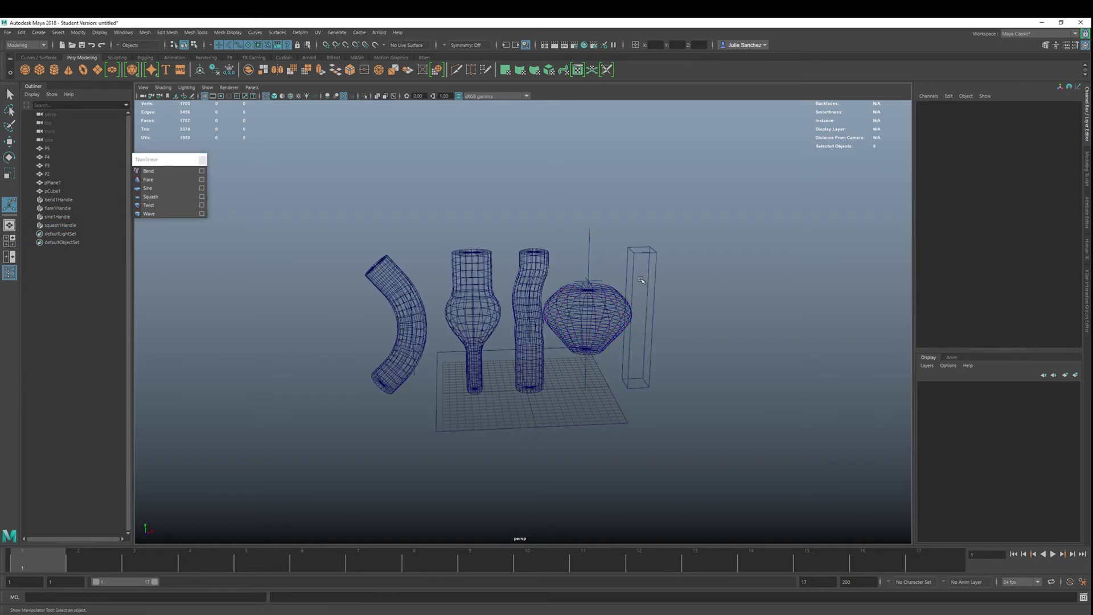
pyautogui.click(635, 261)
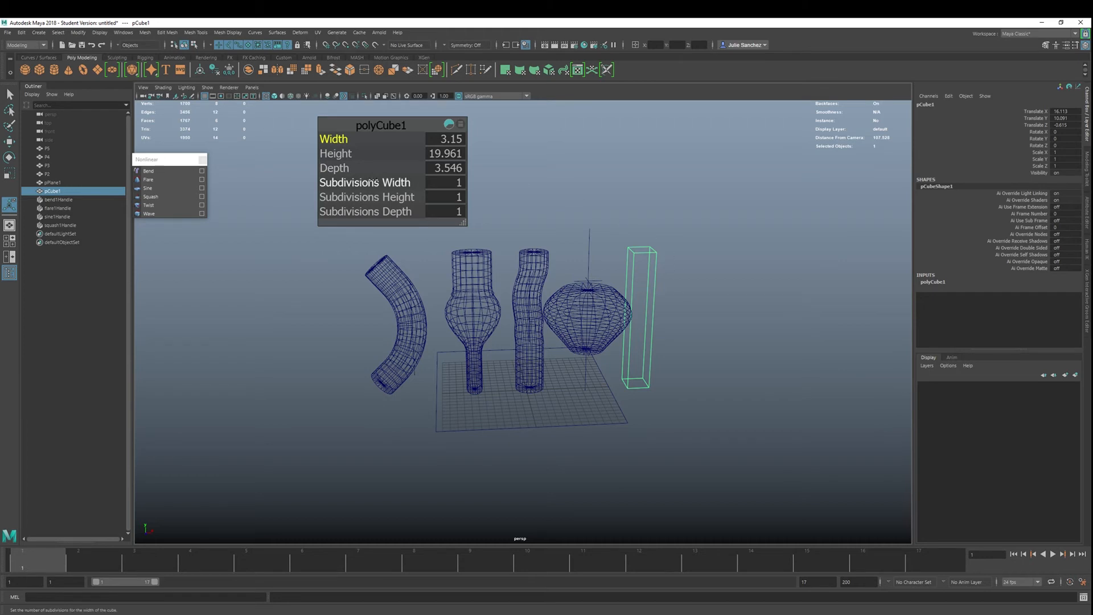
pyautogui.moveTo(369, 183); pyautogui.dragTo(399, 197)
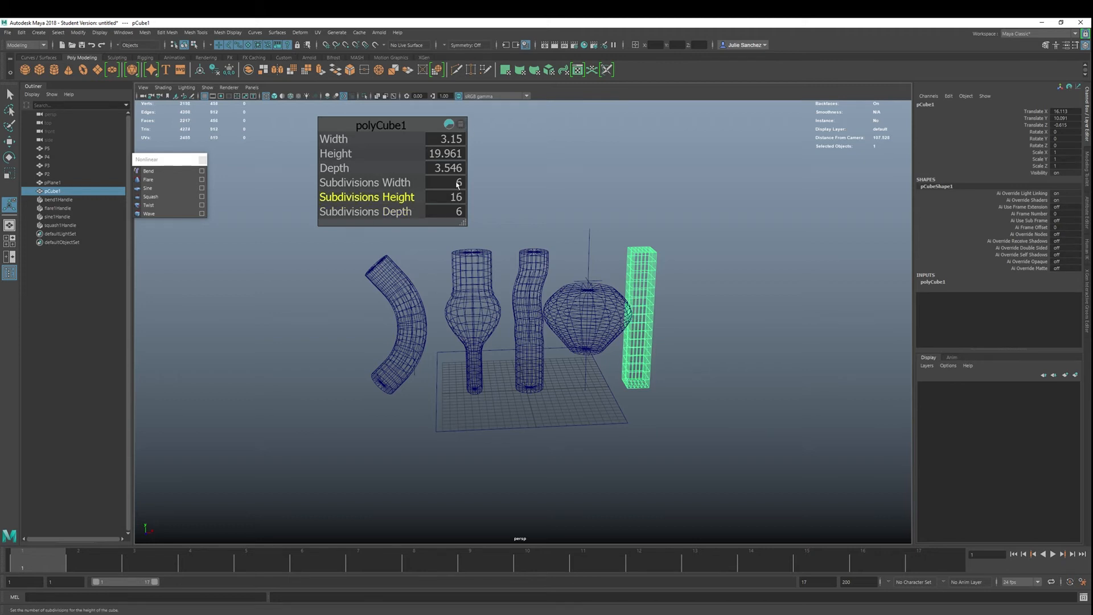
pyautogui.press('q')
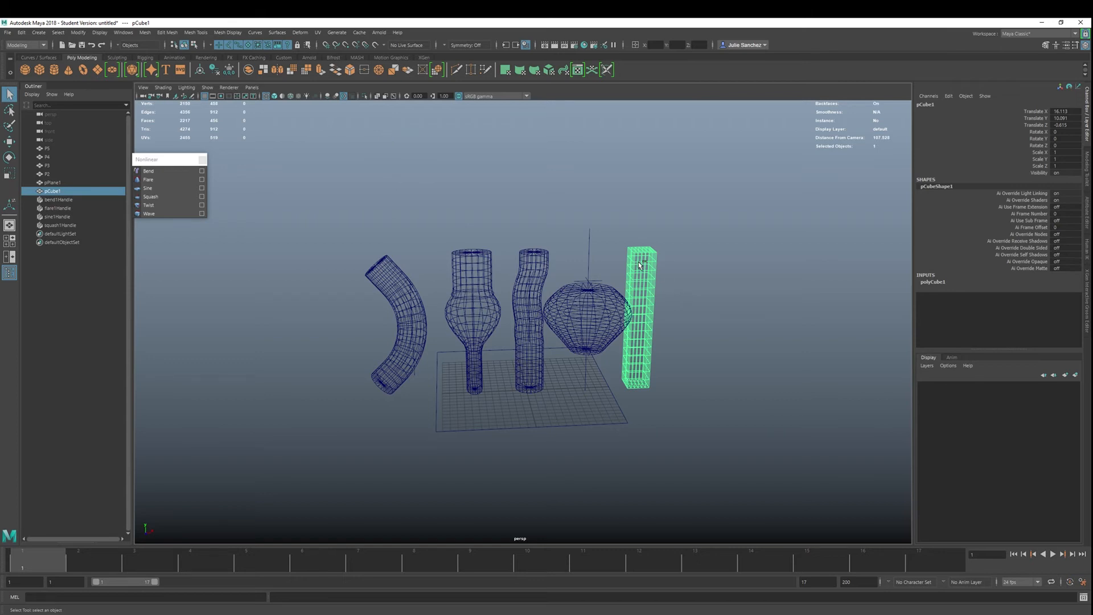
# Step: Isolate the subdivided box, apply a Twist deformer to it, and show the deformer's manipulators from a higher viewing angle
pyautogui.hotkey('ctrl', '1')
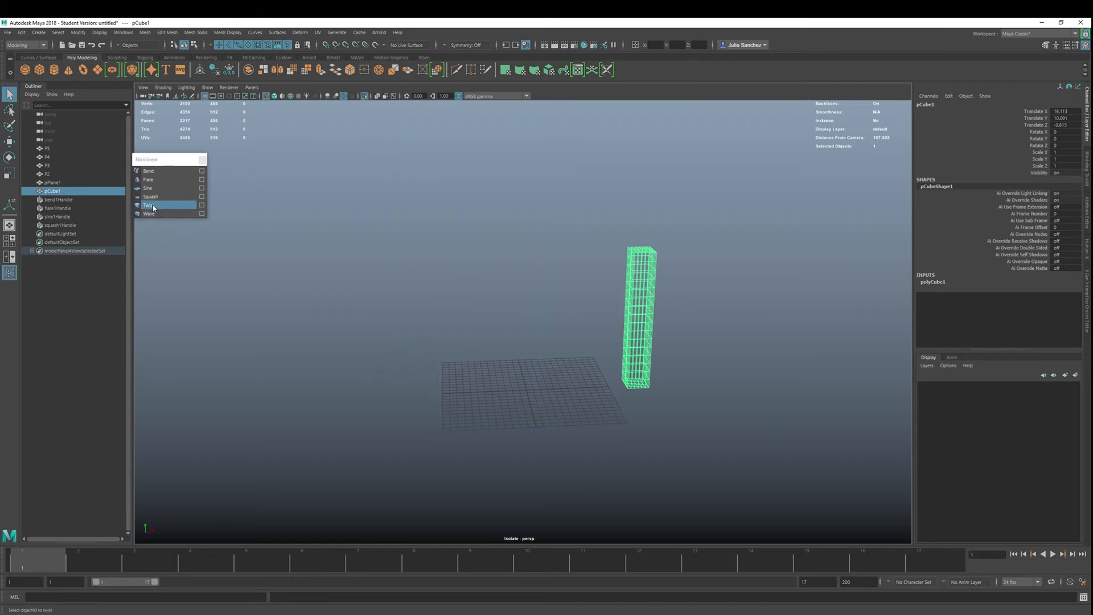
pyautogui.click(152, 206)
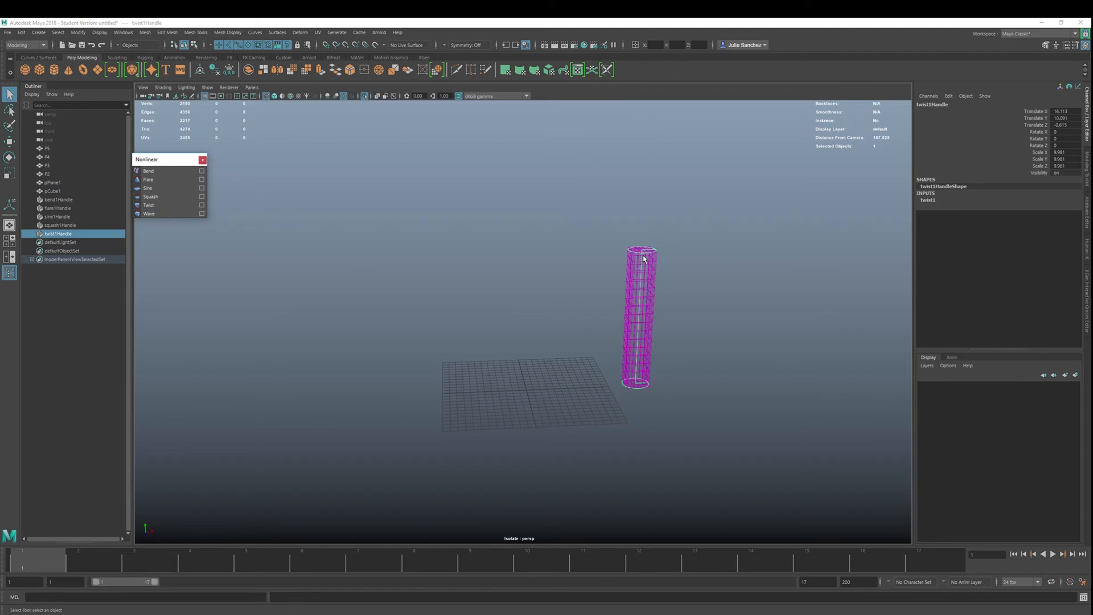
pyautogui.keyDown('alt'); pyautogui.moveTo(671, 264); pyautogui.dragTo(529, 262); pyautogui.keyUp('alt')
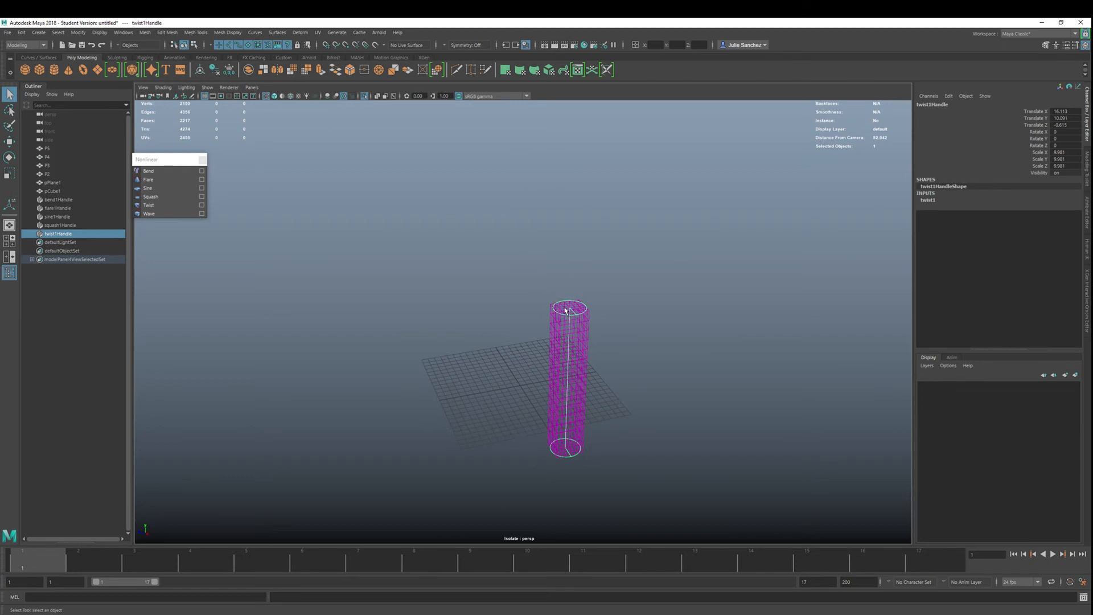
pyautogui.press('t')
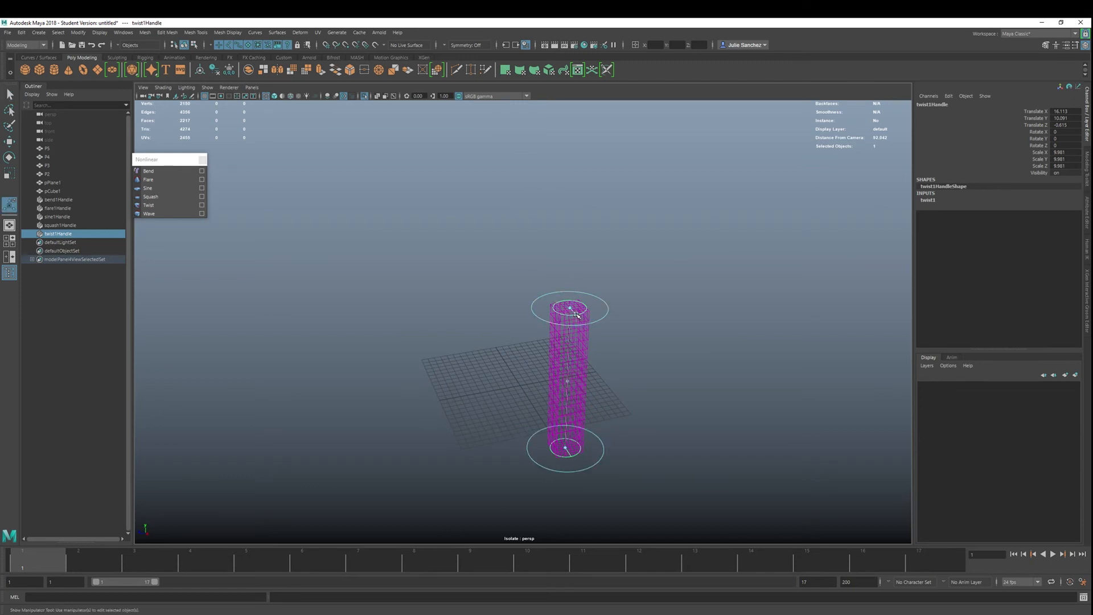
# Step: Add the box to the selection and twist its upper end with the end angle manipulator
pyautogui.keyDown('shift'); pyautogui.click(575, 309); pyautogui.keyUp('shift')
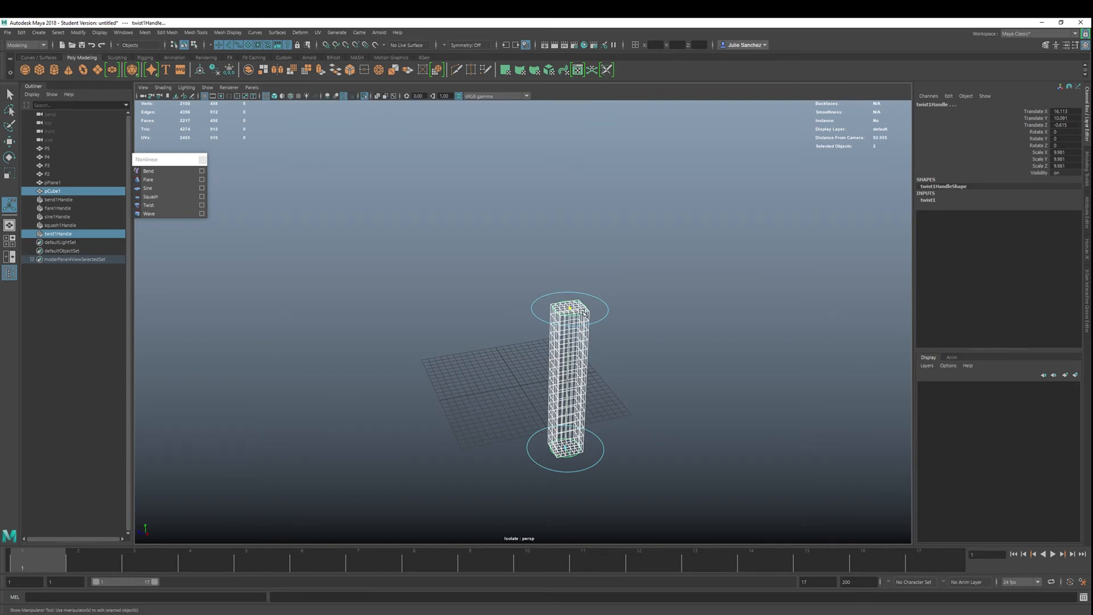
pyautogui.moveTo(588, 317); pyautogui.dragTo(513, 390)
pyautogui.press('f')
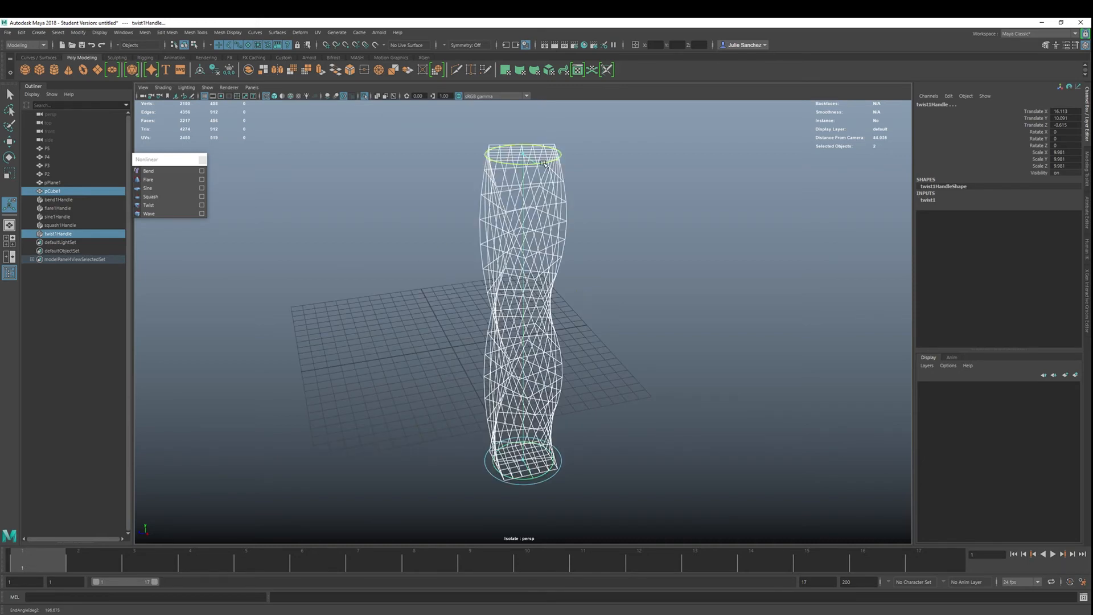
pyautogui.moveTo(551, 164); pyautogui.dragTo(511, 165)
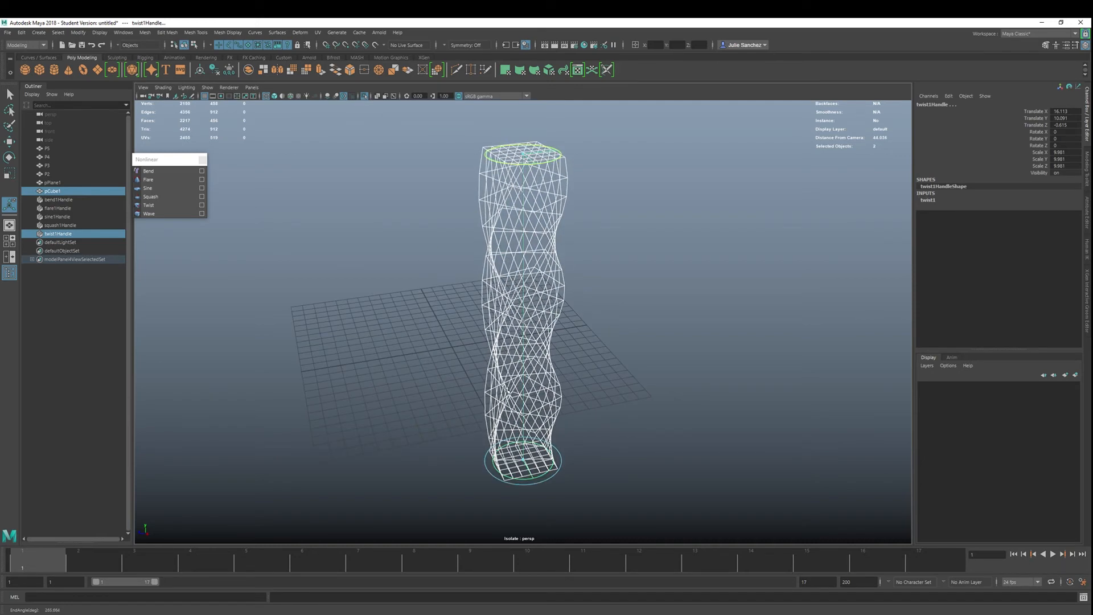
# Step: Switch the viewport to smooth shading for all objects and increase the twist at the box's upper end
pyautogui.click(162, 88)
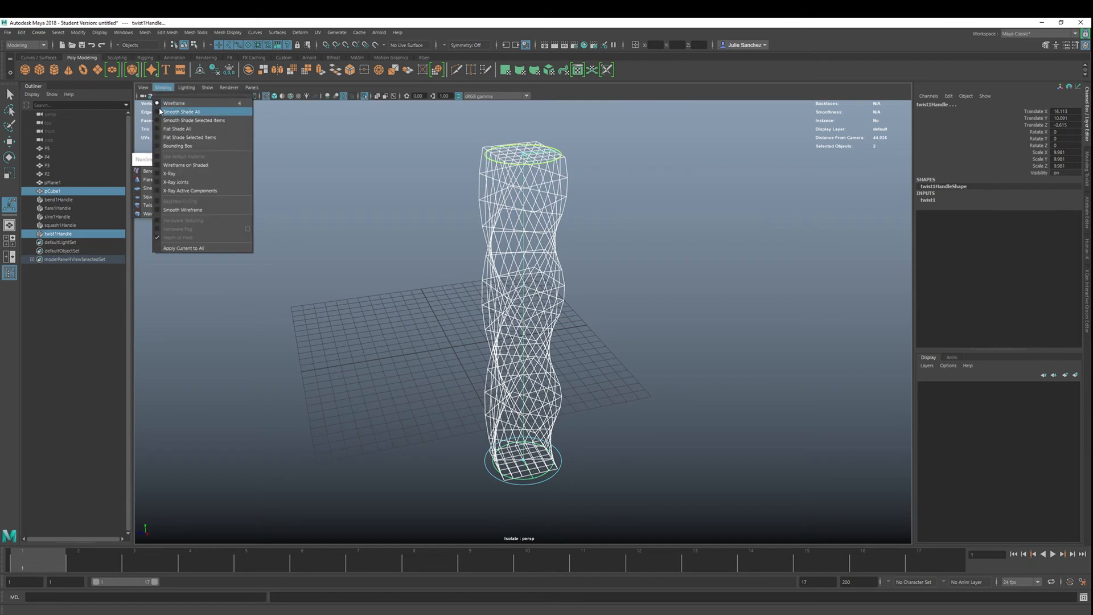
pyautogui.click(158, 112)
pyautogui.moveTo(530, 164); pyautogui.dragTo(471, 179)
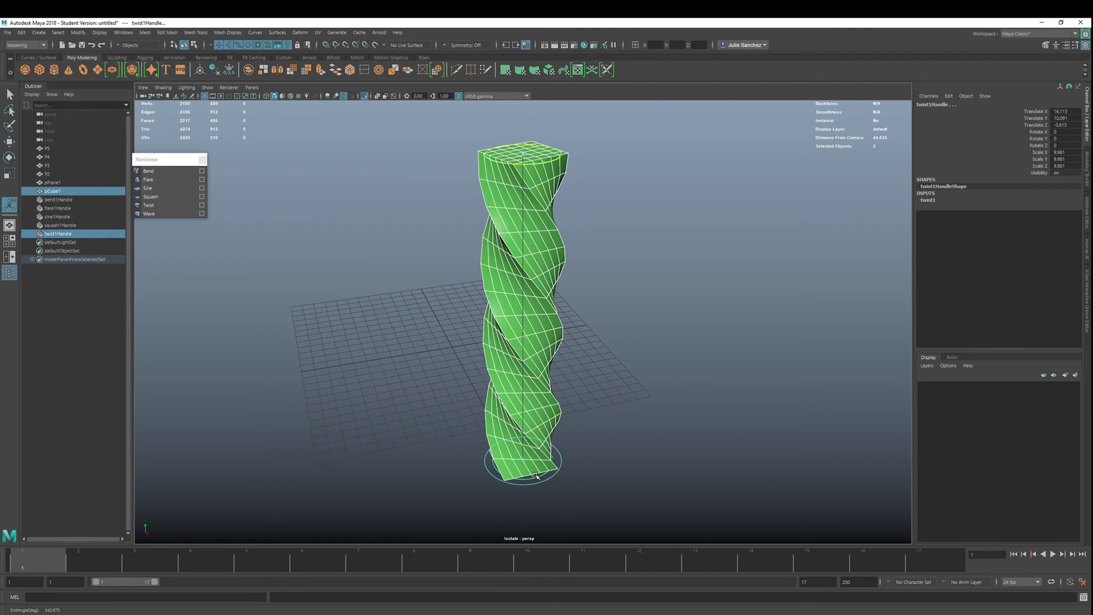
# Step: Rotate the twist's start angle at the box's lower end to tighten the spiral, and inspect the twisted faces up close
pyautogui.moveTo(537, 477); pyautogui.dragTo(576, 387)
pyautogui.scroll(4, 504, 385)
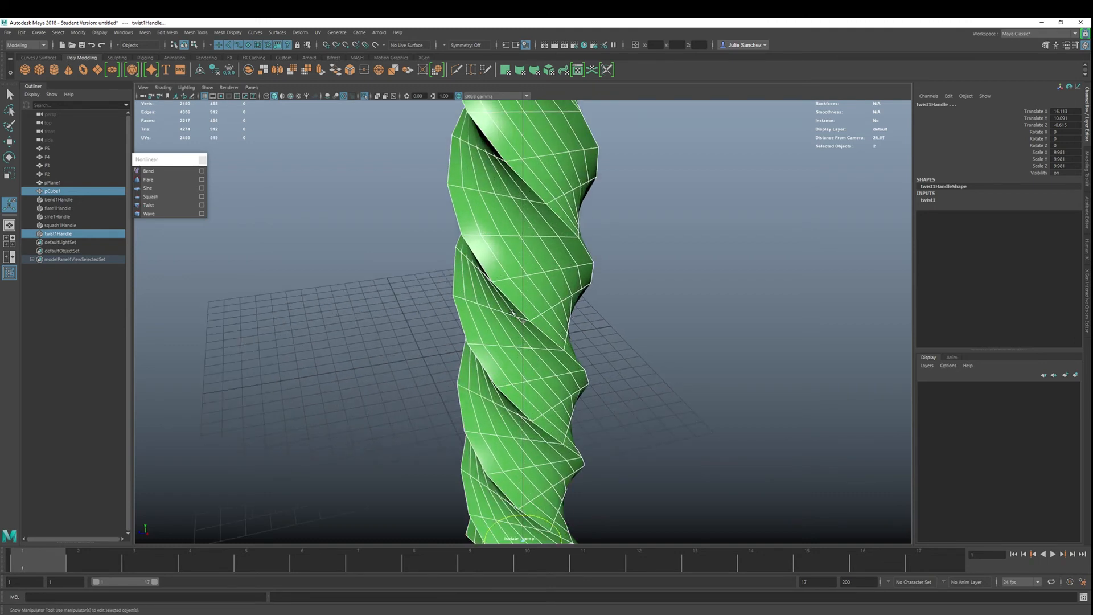
pyautogui.scroll(-2, 506, 314)
pyautogui.scroll(-2, 507, 313)
pyautogui.moveTo(513, 165); pyautogui.dragTo(468, 209)
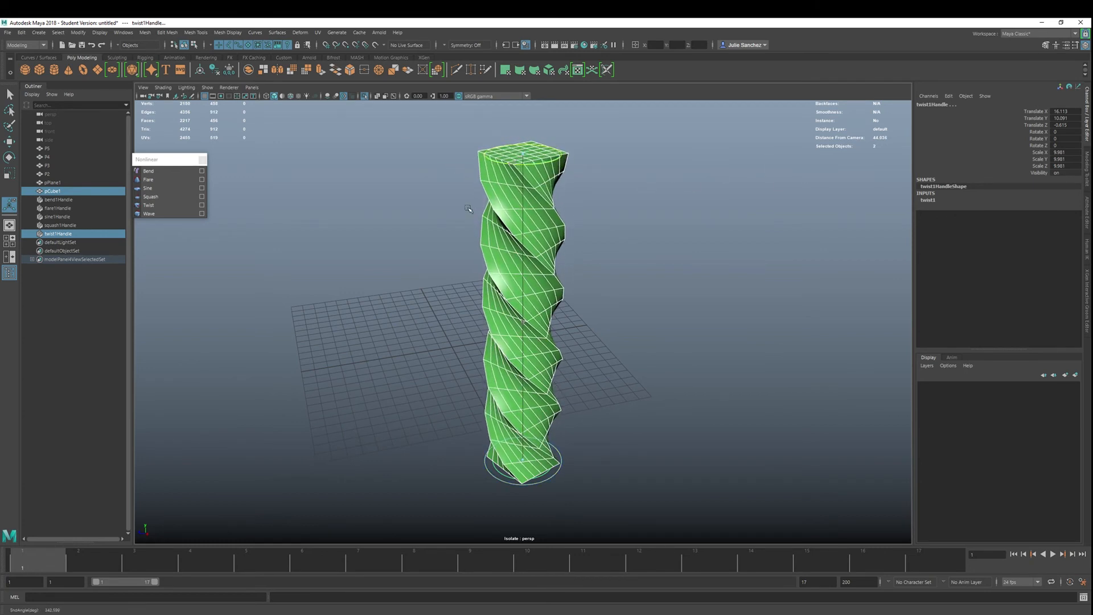
# Step: Show the Twist deformer's attributes and switch the isolated view from the twisted box to the purple plane
pyautogui.keyDown('alt'); pyautogui.moveTo(292, 334); pyautogui.dragTo(664, 284); pyautogui.keyUp('alt')
pyautogui.click(932, 200)
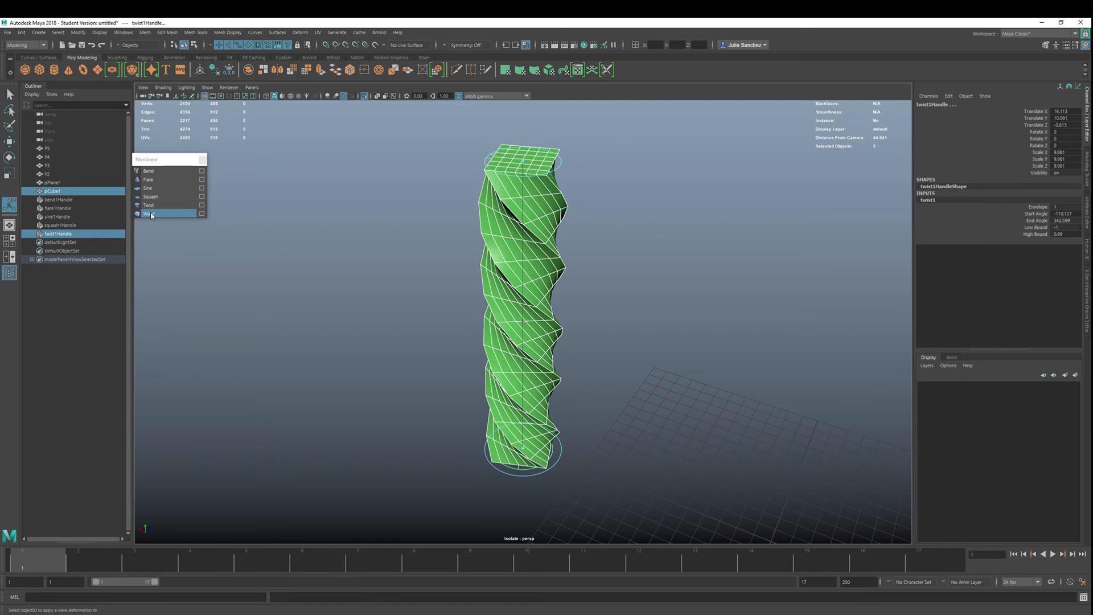
pyautogui.hotkey('ctrl', '1')
pyautogui.click(647, 515)
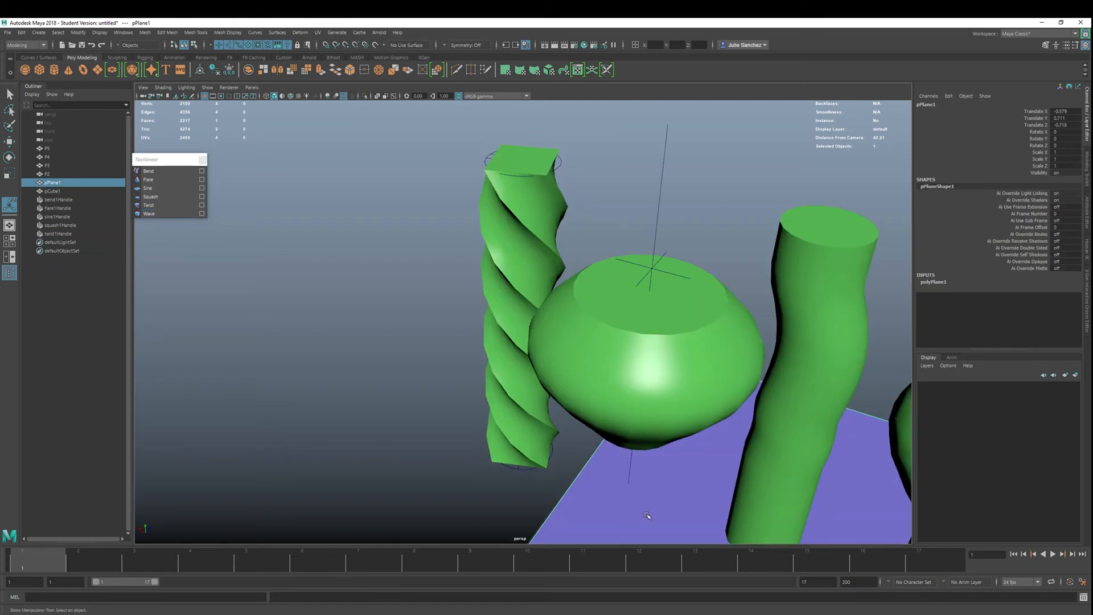
pyautogui.keyDown('alt'); pyautogui.moveTo(729, 291); pyautogui.dragTo(465, 342); pyautogui.keyUp('alt')
pyautogui.hotkey('ctrl', '1')
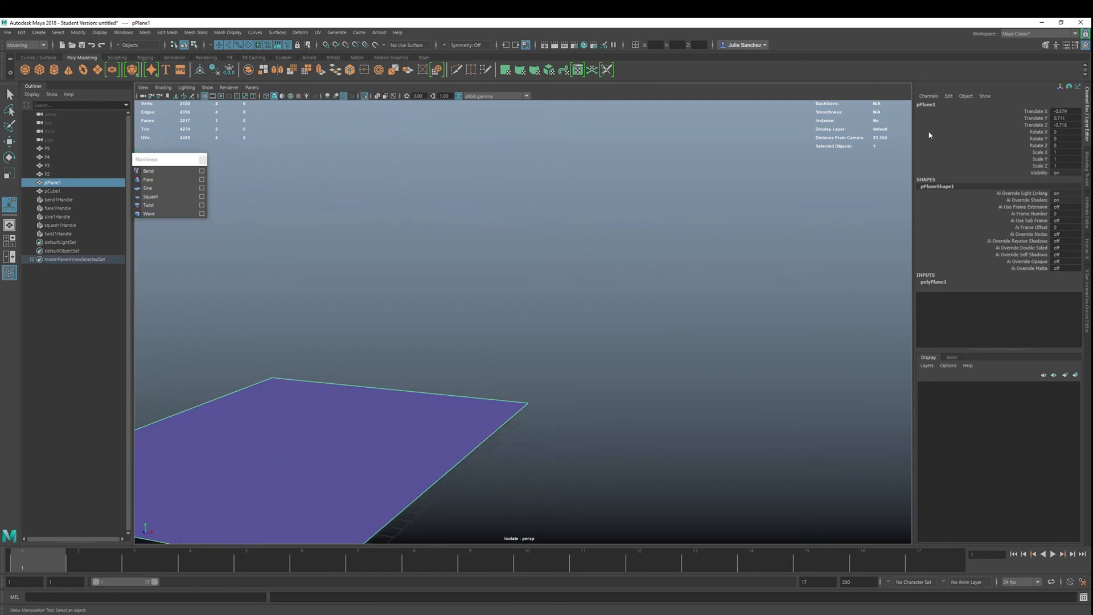
# Step: Set the plane's width and height subdivisions to 20 each
pyautogui.click(935, 283)
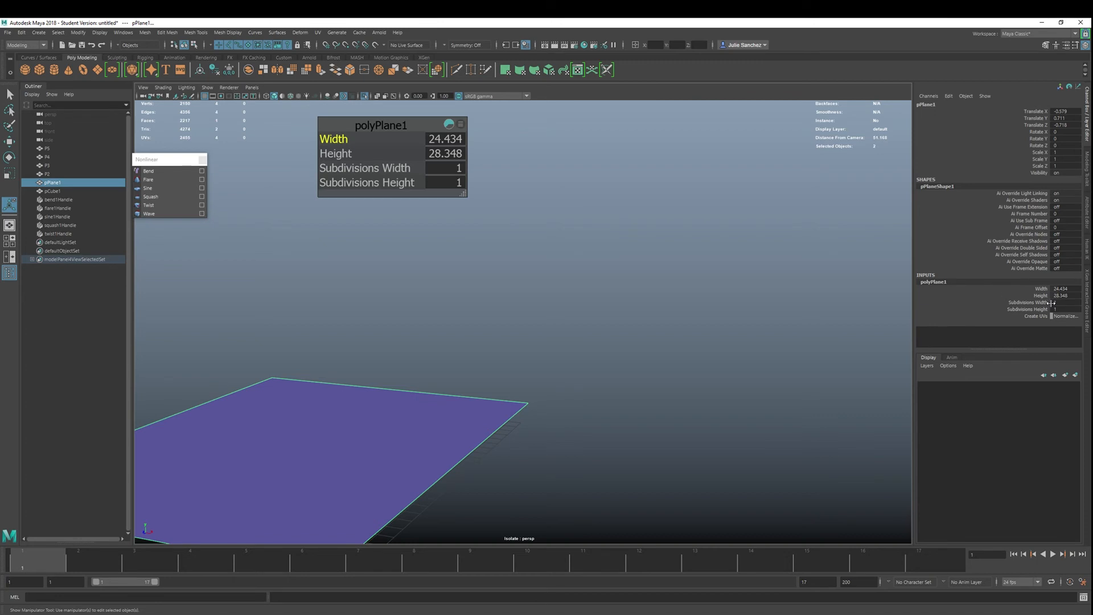
pyautogui.moveTo(403, 170); pyautogui.dragTo(472, 170)
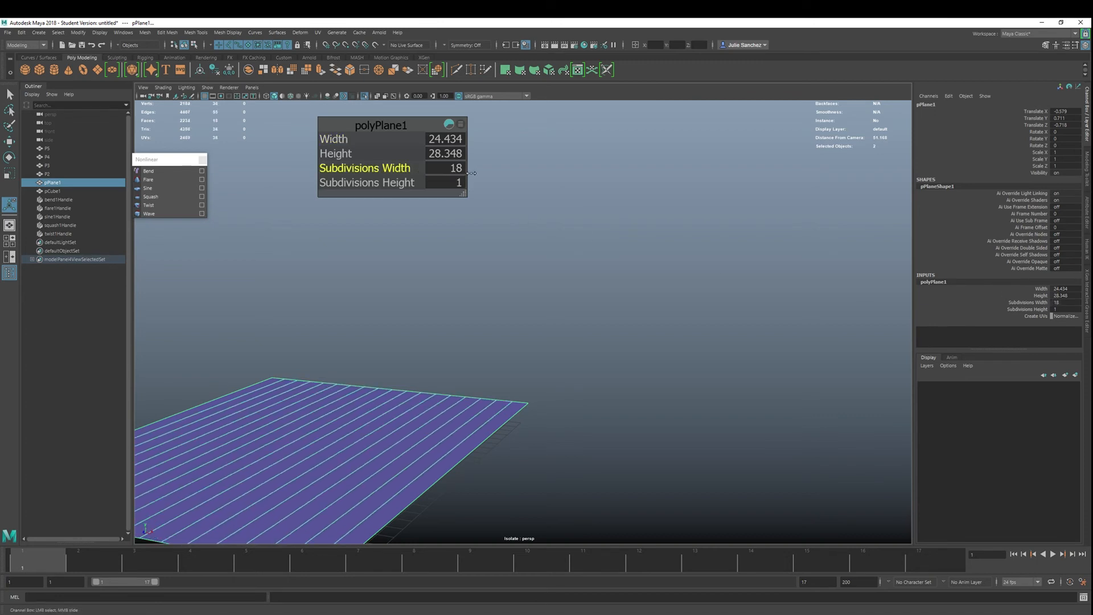
pyautogui.moveTo(392, 182); pyautogui.dragTo(464, 192)
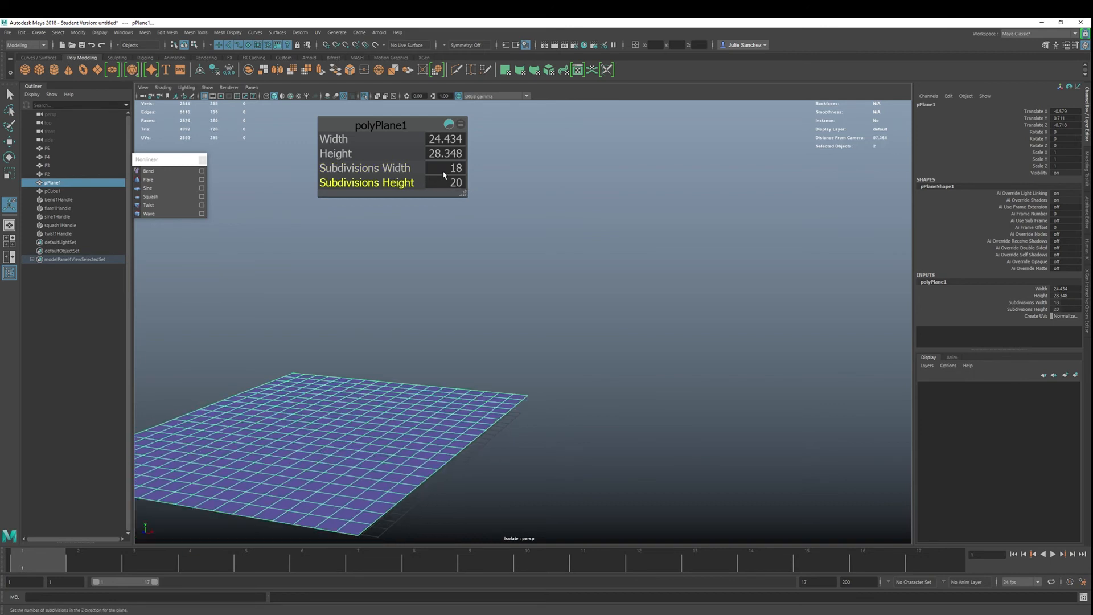
pyautogui.moveTo(398, 169); pyautogui.dragTo(403, 169)
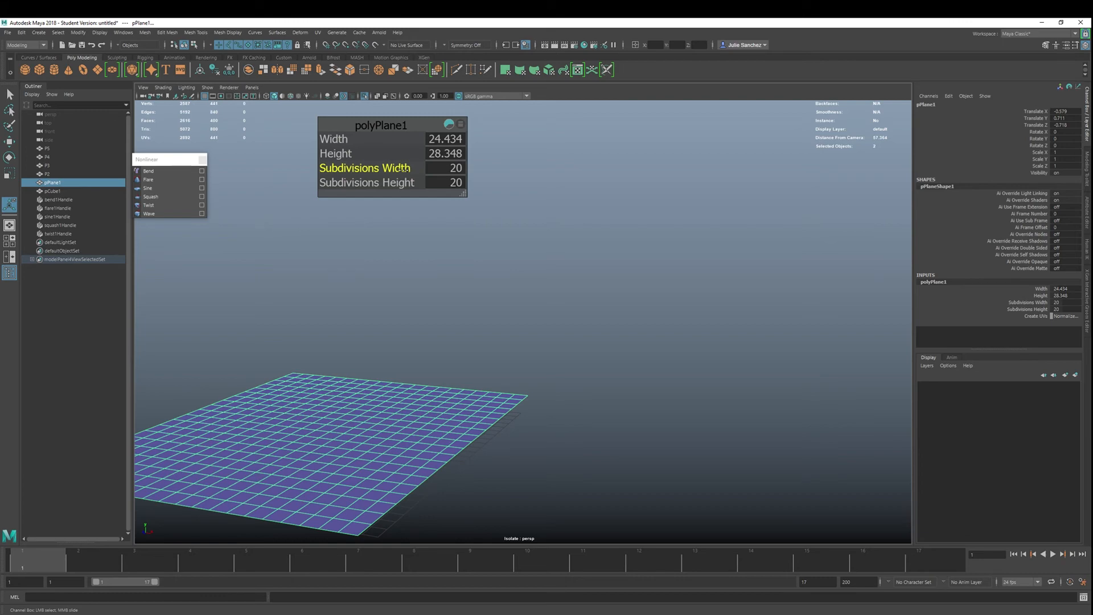
pyautogui.keyDown('alt'); pyautogui.moveTo(310, 307); pyautogui.dragTo(304, 383); pyautogui.keyUp('alt')
pyautogui.press('f')
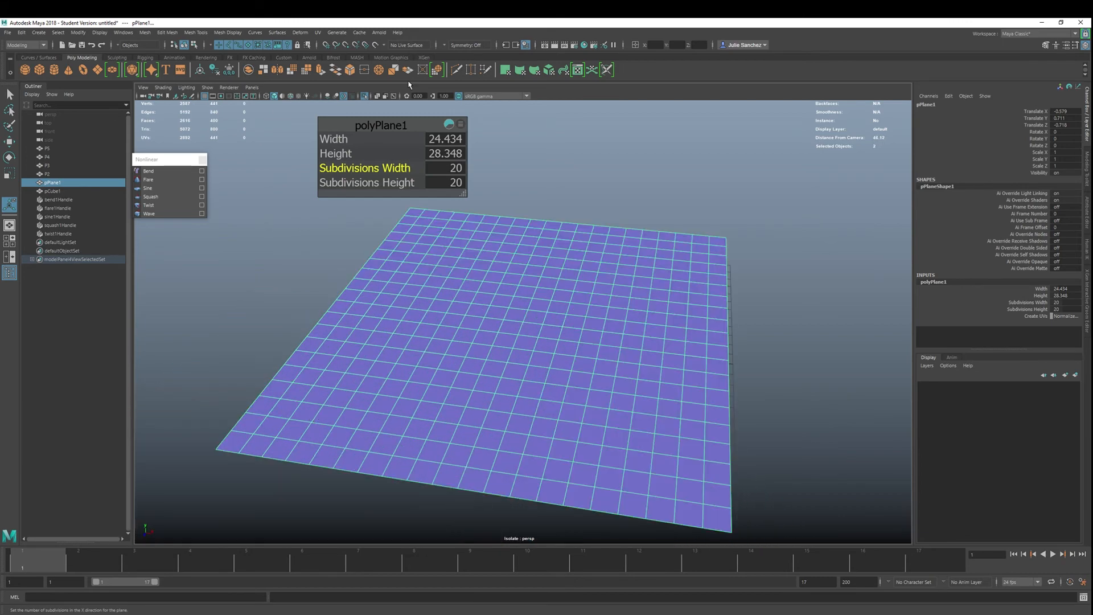
# Step: Apply a Wave deformer to the subdivided plane and set its amplitude to 0.2
pyautogui.press('q')
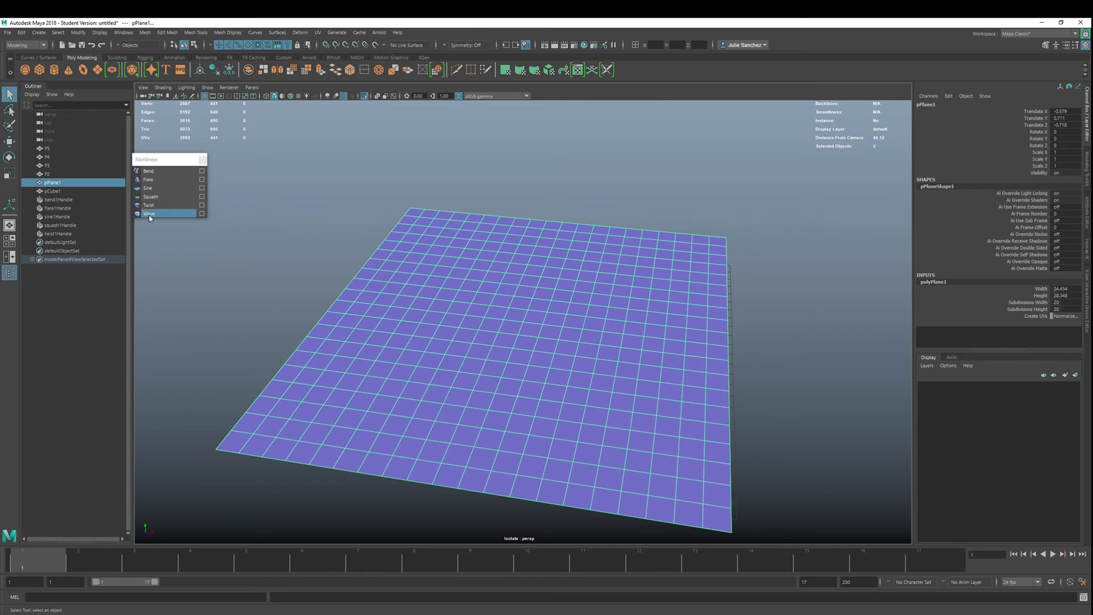
pyautogui.click(461, 388)
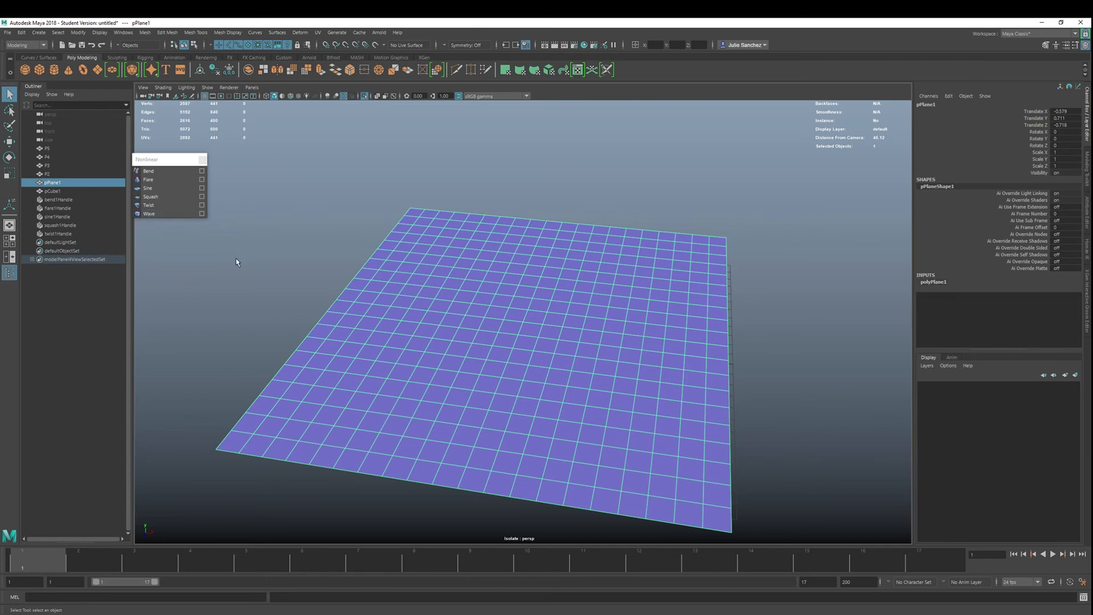
pyautogui.click(150, 214)
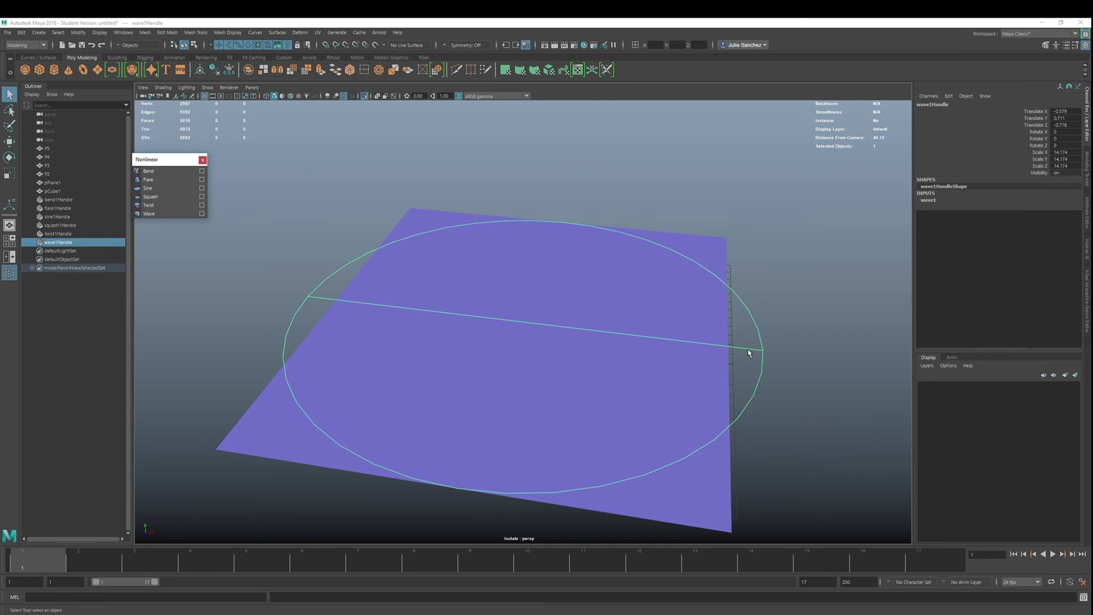
pyautogui.click(928, 201)
pyautogui.click(1037, 213)
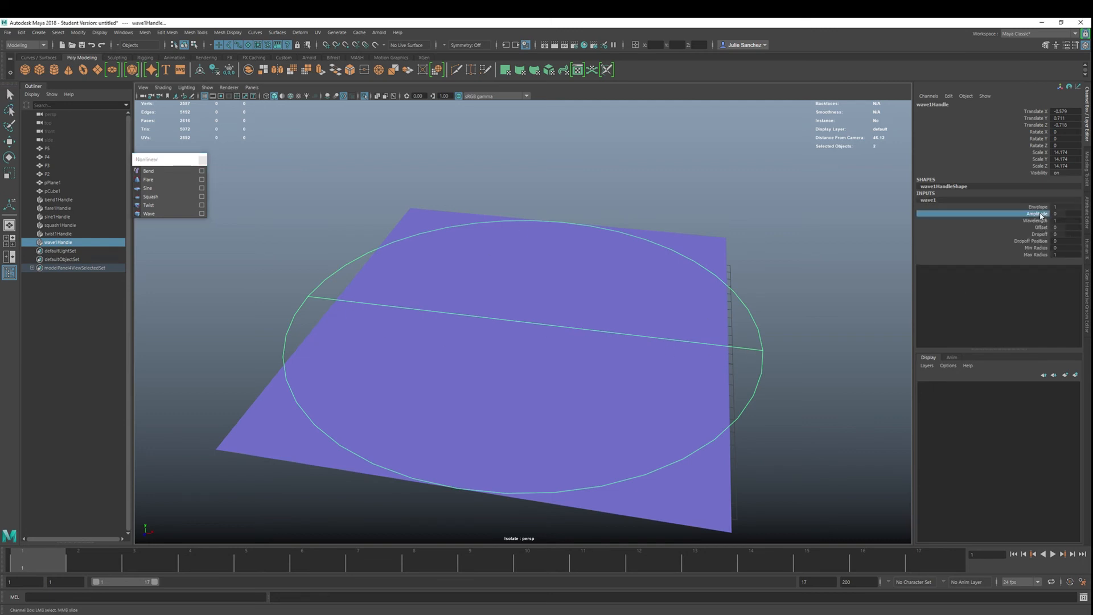
pyautogui.moveTo(794, 220); pyautogui.dragTo(793, 219, button='middle')
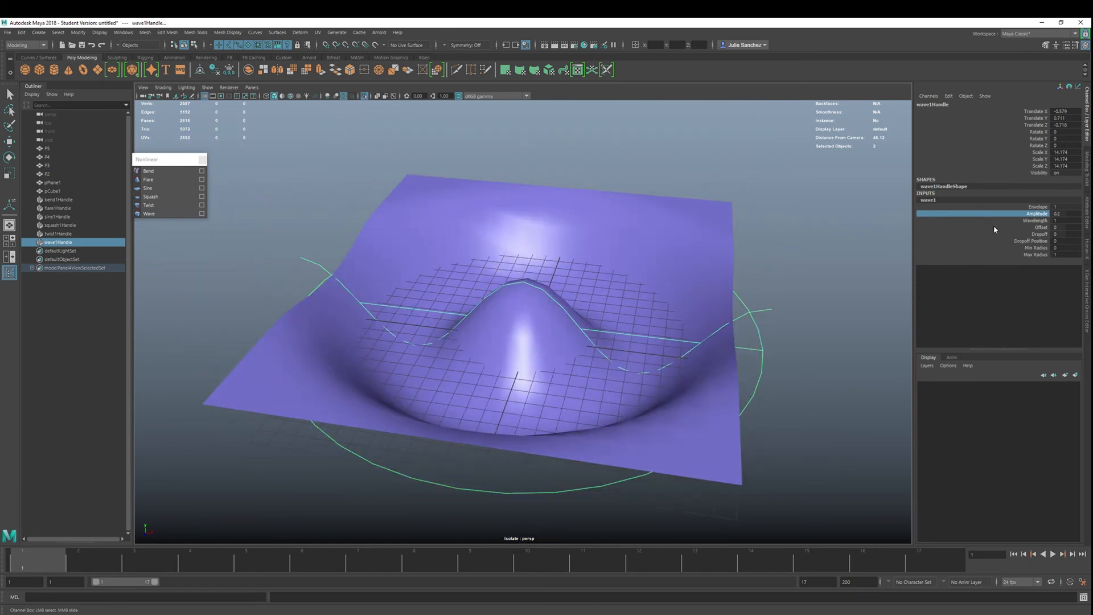
# Step: Set the Wave deformer's wavelength to 0.9 and its offset to -7
pyautogui.click(1035, 220)
pyautogui.moveTo(821, 229)
pyautogui.mouseDown(button='middle')
pyautogui.moveTo(857, 226)
pyautogui.moveTo(798, 223)
pyautogui.moveTo(813, 227)
pyautogui.mouseUp(button='middle')
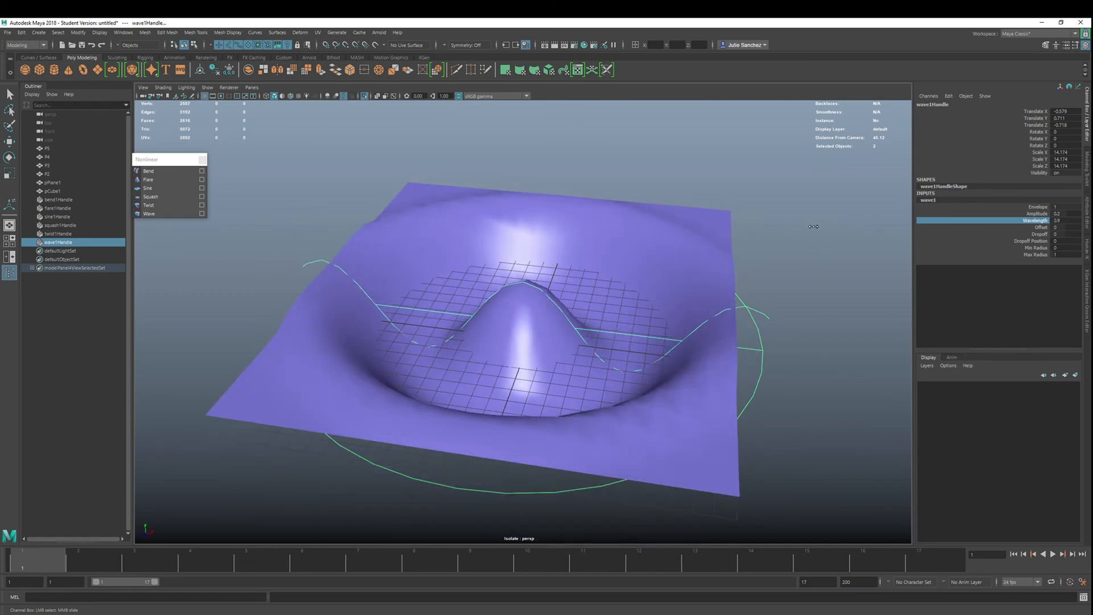
pyautogui.click(1035, 227)
pyautogui.moveTo(885, 234); pyautogui.dragTo(830, 249, button='middle')
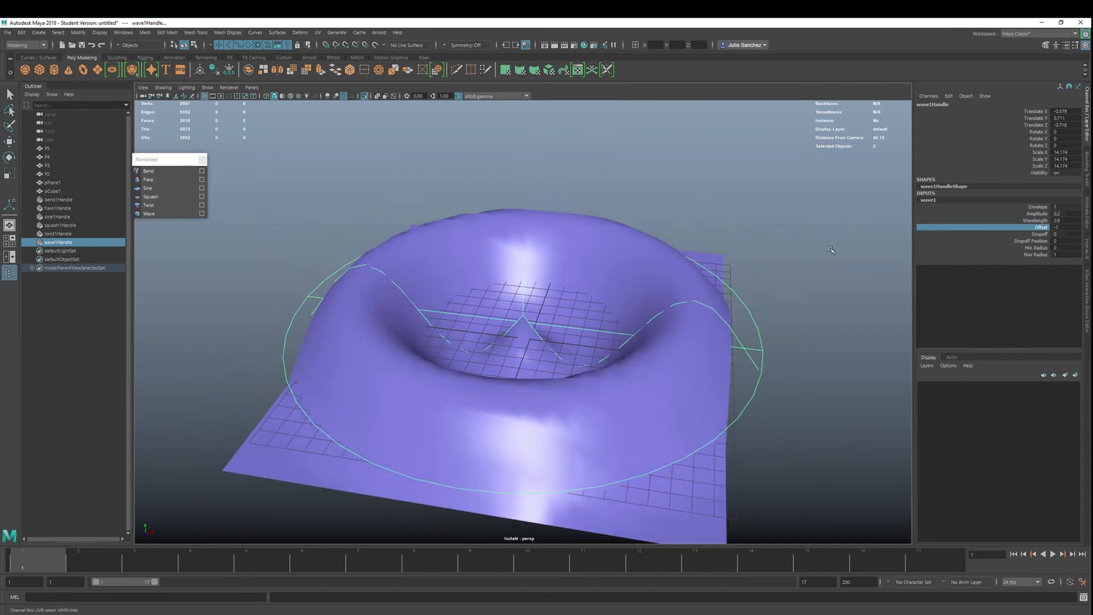
# Step: Try a negative wave amplitude of -0.4 on the plane and settle on an amplitude of 0.1
pyautogui.click(1040, 234)
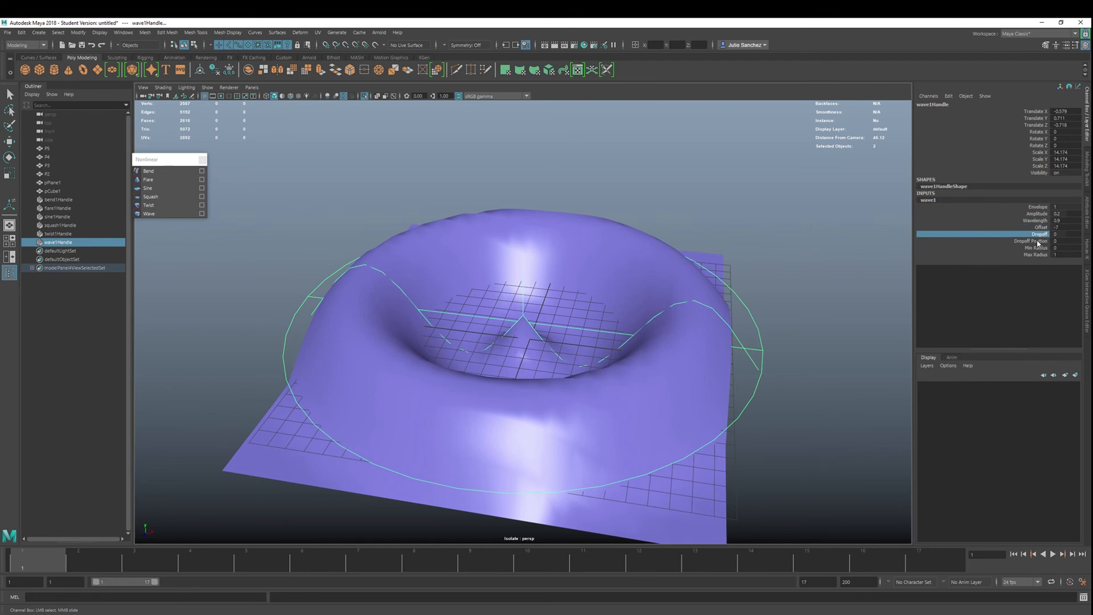
pyautogui.click(1041, 227)
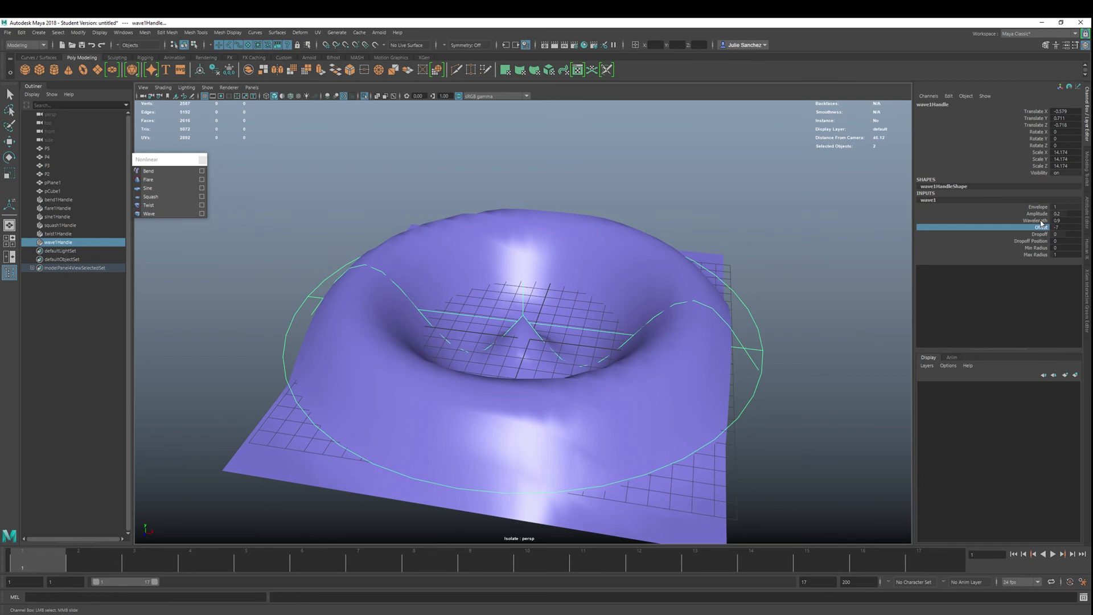
pyautogui.click(1041, 214)
pyautogui.moveTo(770, 258); pyautogui.dragTo(771, 256, button='middle')
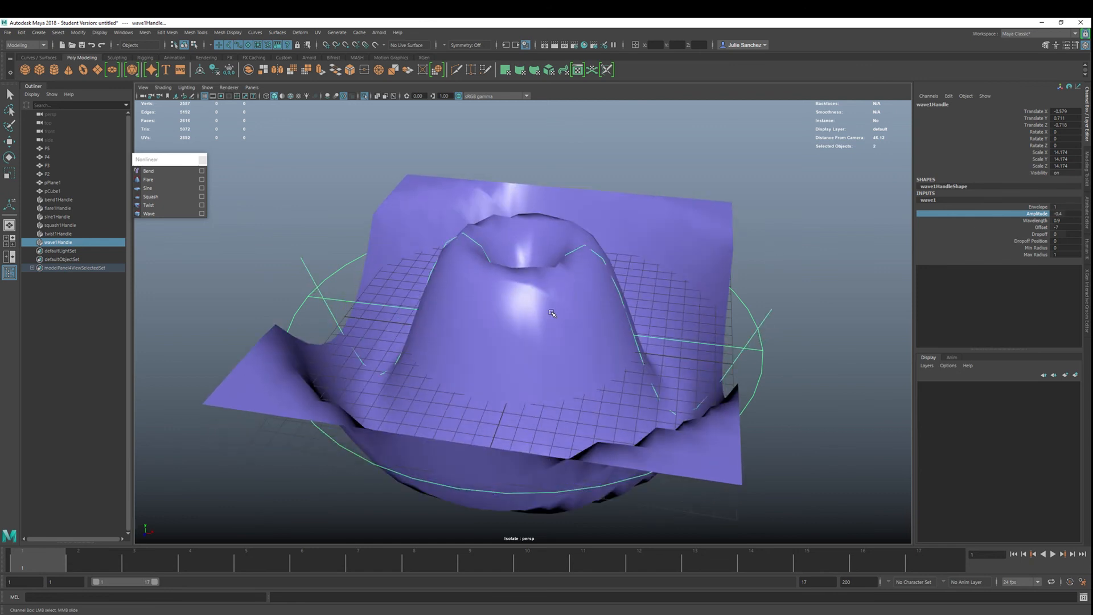
pyautogui.moveTo(783, 287); pyautogui.dragTo(784, 285, button='middle')
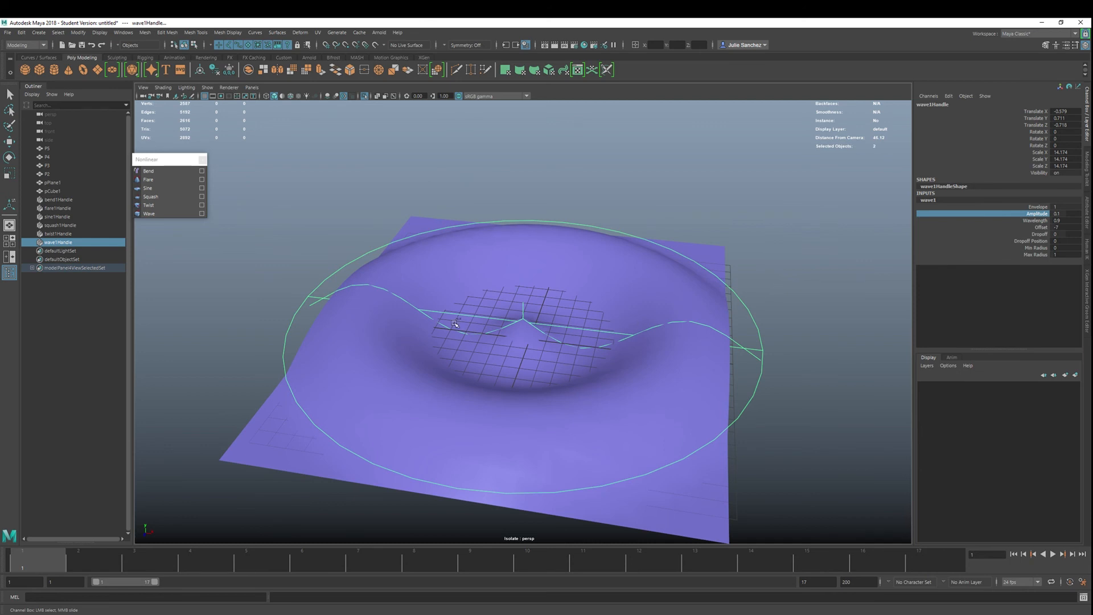
# Step: Exit isolation and review the rippled plane together with the bent, flared, sine, squashed and twisted objects from several sides
pyautogui.hotkey('ctrl', '1')
pyautogui.scroll(-5, 472, 310)
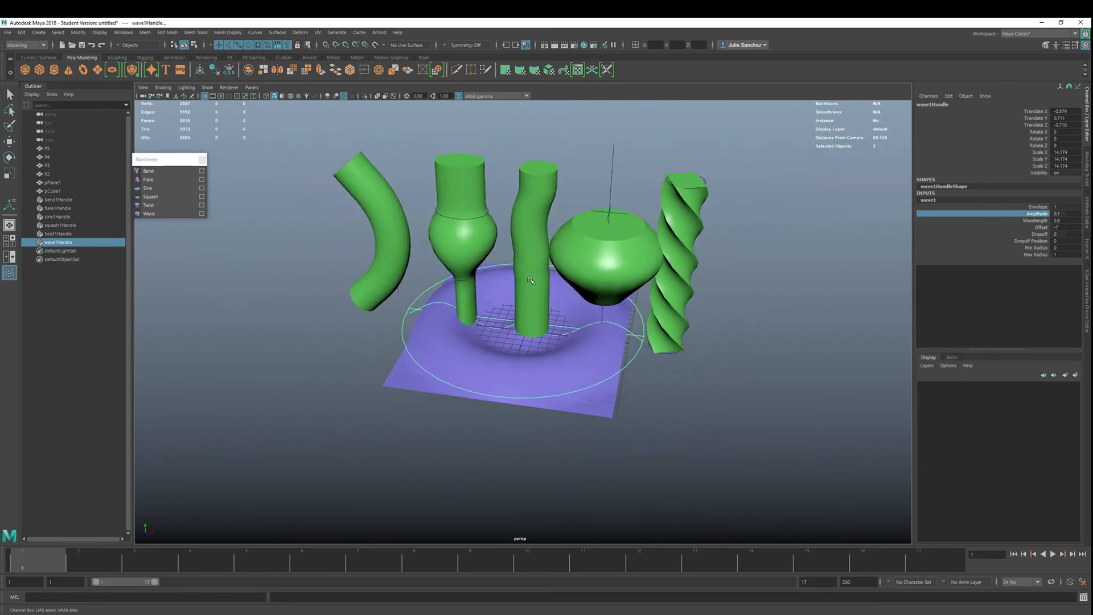
pyautogui.keyDown('alt'); pyautogui.moveTo(642, 310); pyautogui.dragTo(672, 244); pyautogui.keyUp('alt')
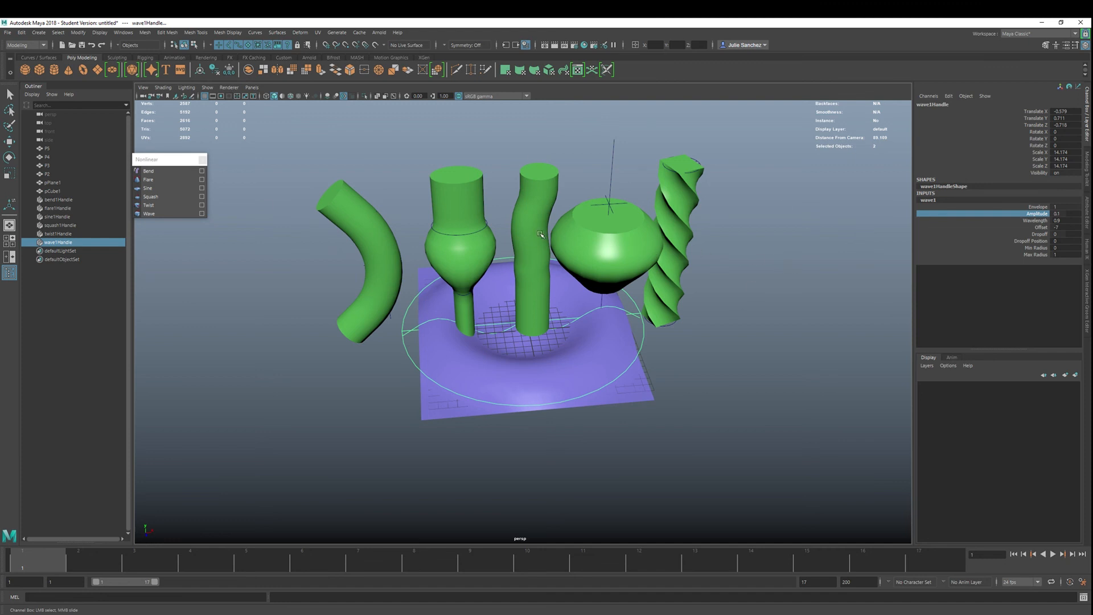
pyautogui.keyDown('alt'); pyautogui.moveTo(429, 279); pyautogui.dragTo(688, 183); pyautogui.keyUp('alt')
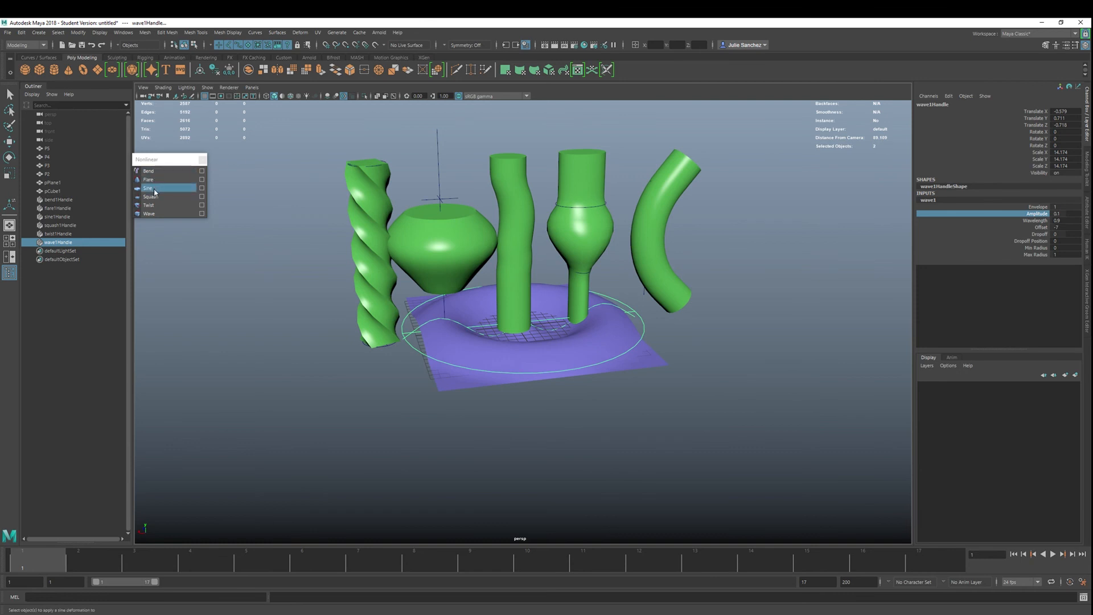
pyautogui.moveTo(409, 299)
pyautogui.keyDown('alt'); pyautogui.mouseDown()
pyautogui.moveTo(672, 289)
pyautogui.moveTo(403, 288)
pyautogui.moveTo(405, 364)
pyautogui.moveTo(392, 295)
pyautogui.mouseUp(); pyautogui.keyUp('alt')
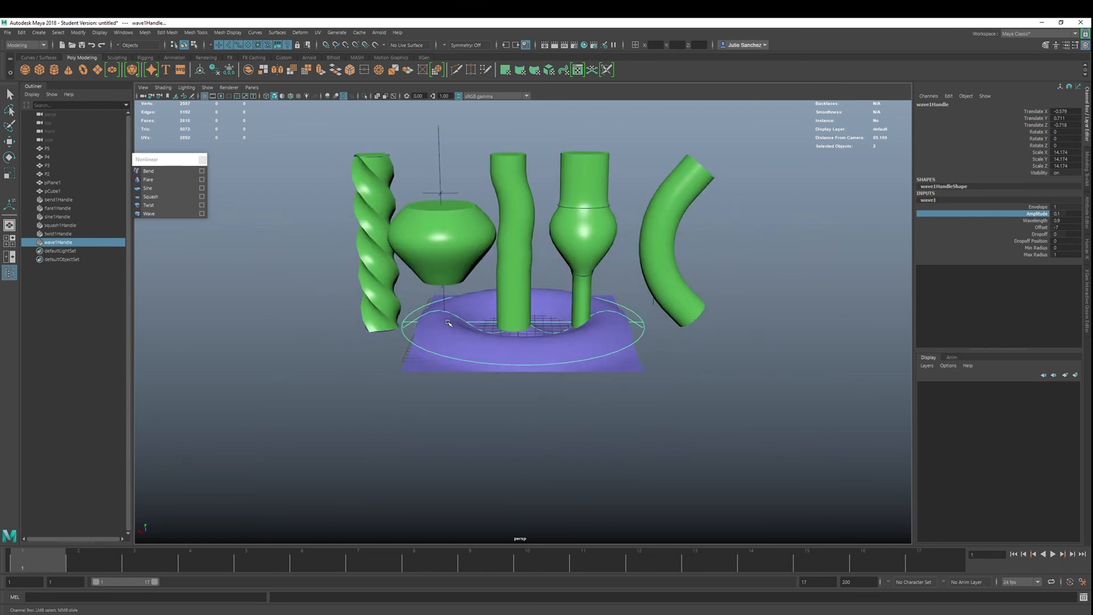
pyautogui.keyDown('alt'); pyautogui.moveTo(399, 322); pyautogui.dragTo(800, 336); pyautogui.keyUp('alt')
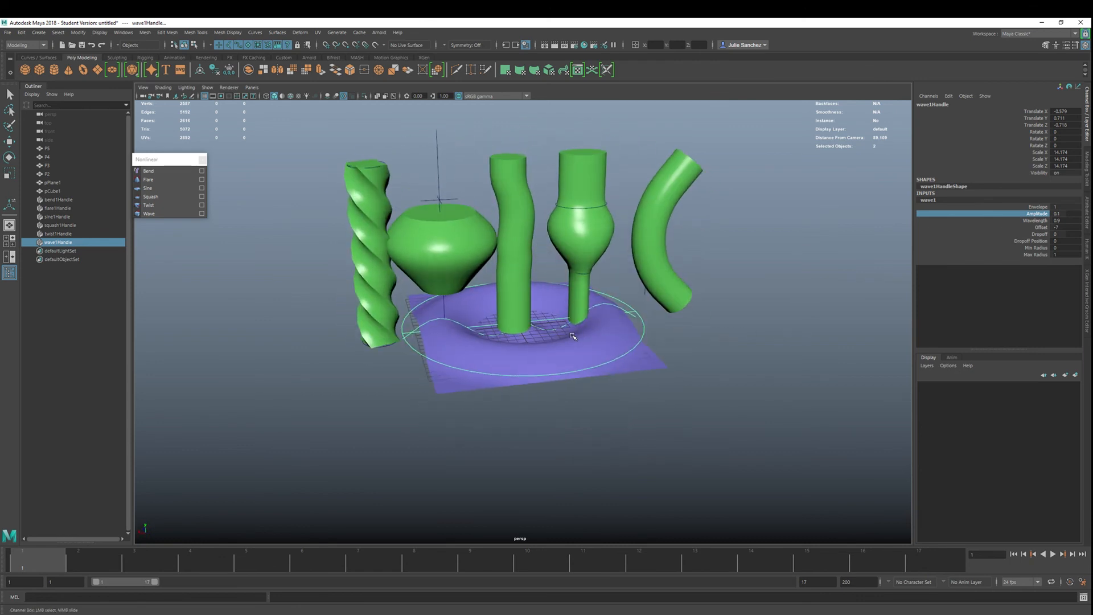
pyautogui.keyDown('alt'); pyautogui.moveTo(552, 335); pyautogui.dragTo(333, 331); pyautogui.keyUp('alt')
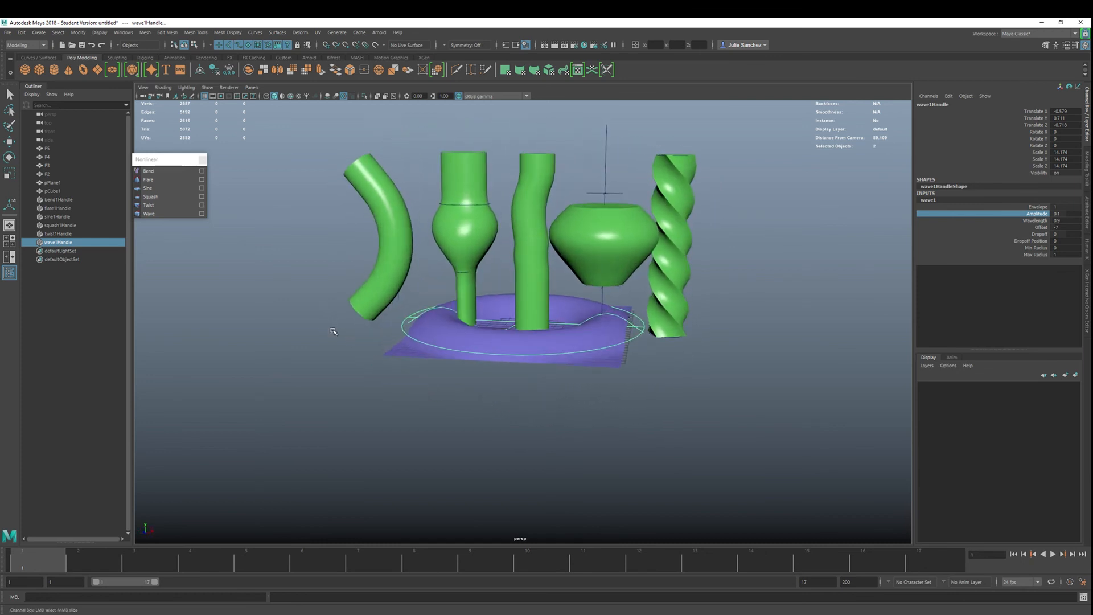